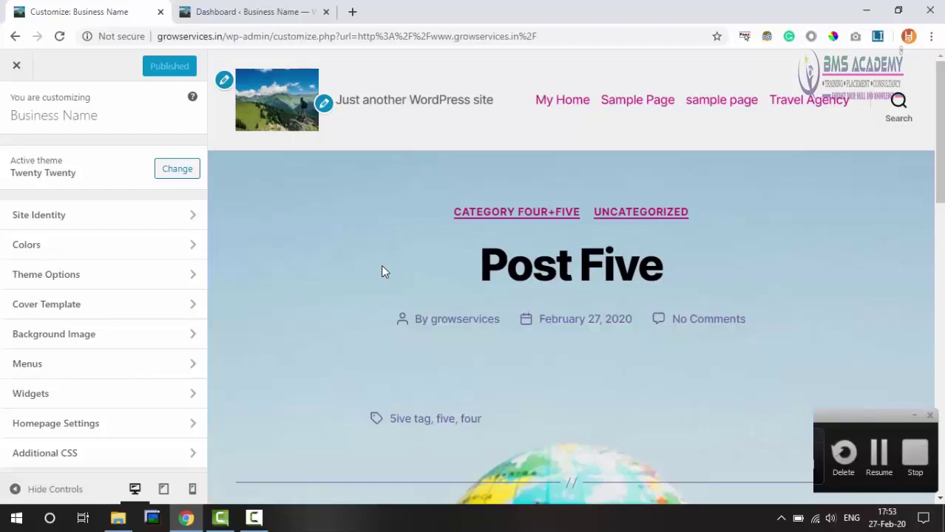
Open the live Business Name site in a separate browser tab from the dashboard and view its header navigation.
{"action": "left_click", "coordinate": [249, 11]}
{"action": "left_click", "coordinate": [80, 11]}
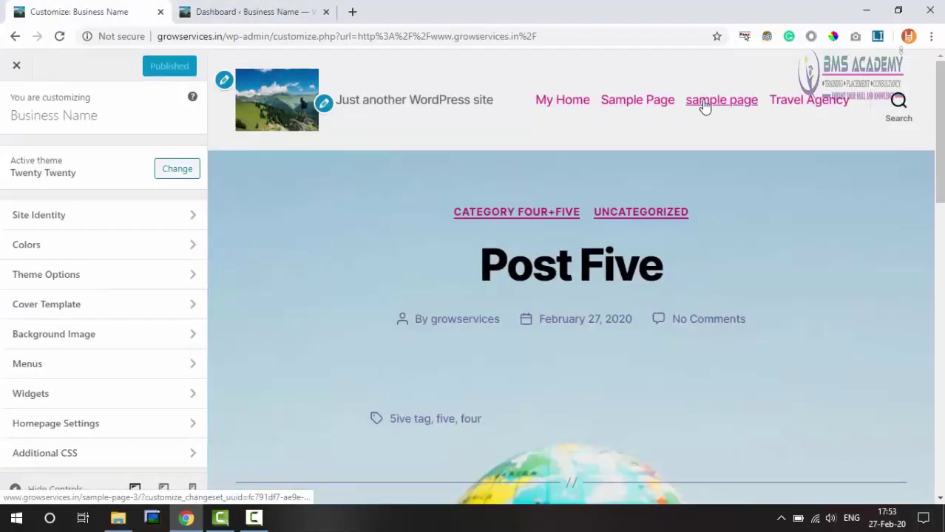
{"action": "left_click", "coordinate": [251, 11]}
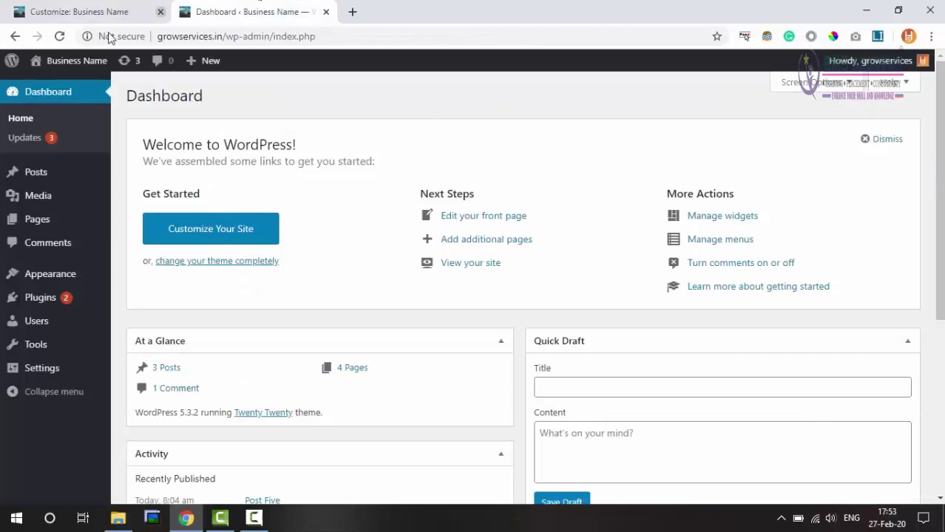
{"action": "right_click", "coordinate": [64, 65]}
{"action": "left_click", "coordinate": [92, 69]}
{"action": "left_click", "coordinate": [414, 9]}
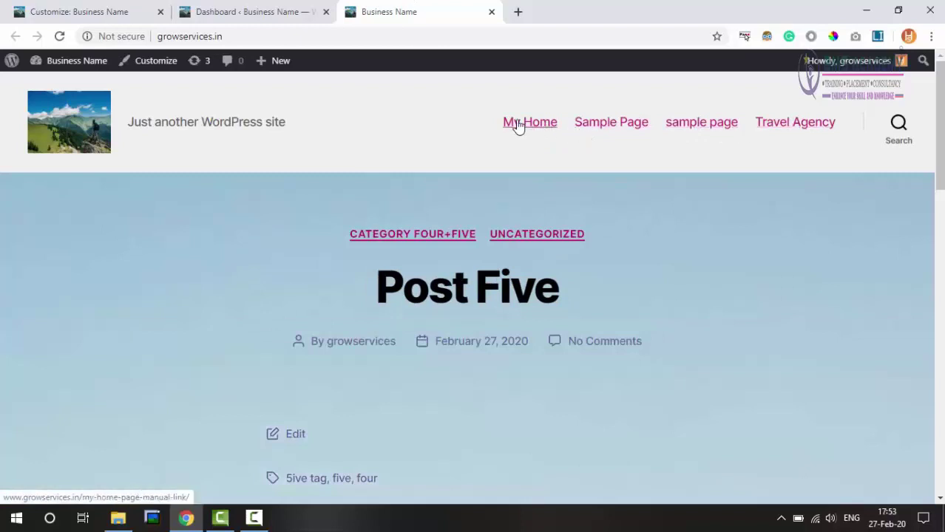
Return to the site customizer and look at its Menus section.
{"action": "left_click", "coordinate": [306, 6]}
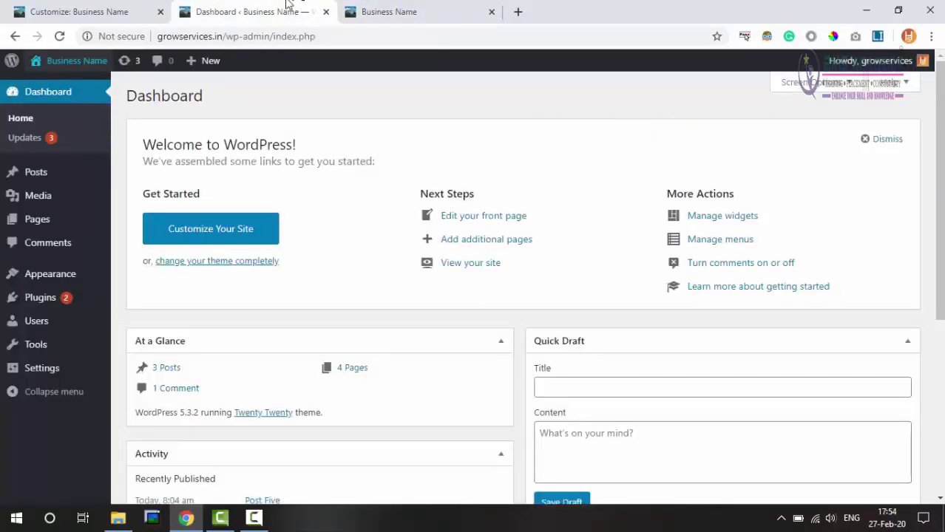
{"action": "left_click", "coordinate": [74, 11]}
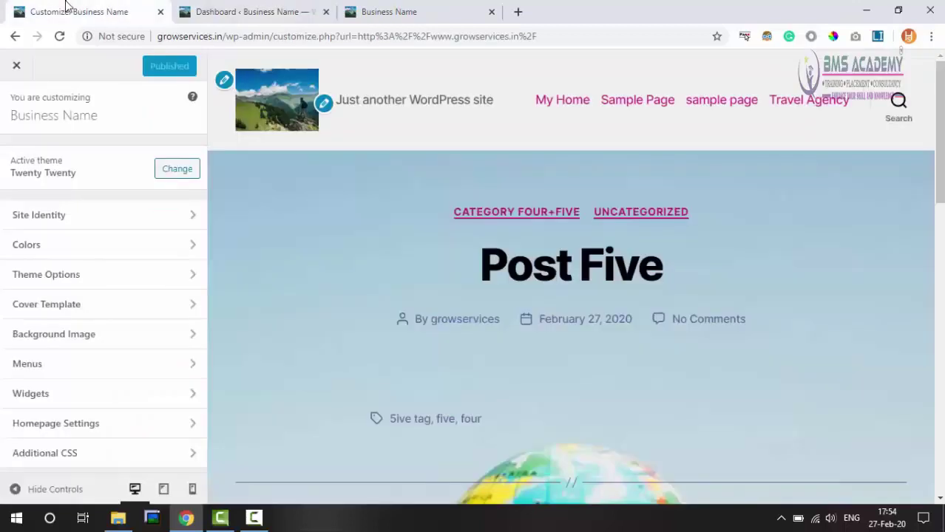
{"action": "left_click", "coordinate": [95, 368]}
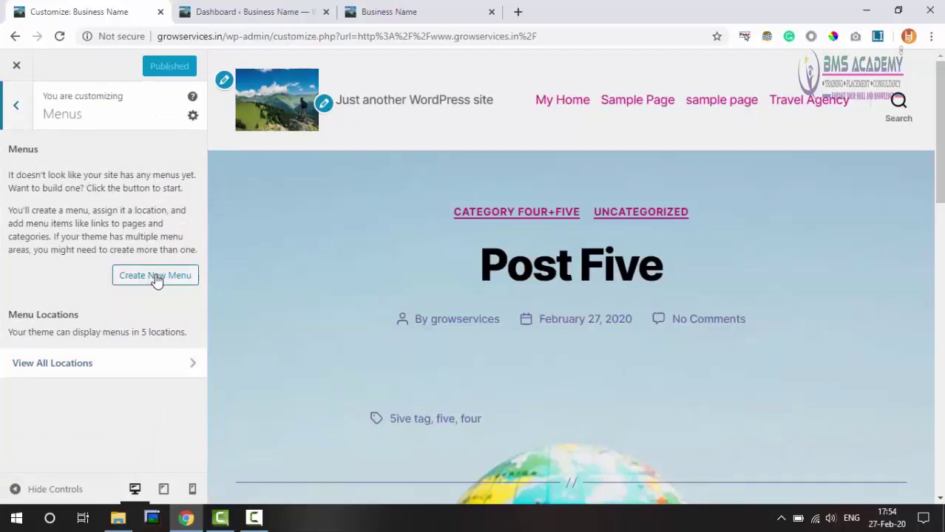
Create a menu named Main Menu on the dashboard's Menus management page.
{"action": "left_click", "coordinate": [251, 11]}
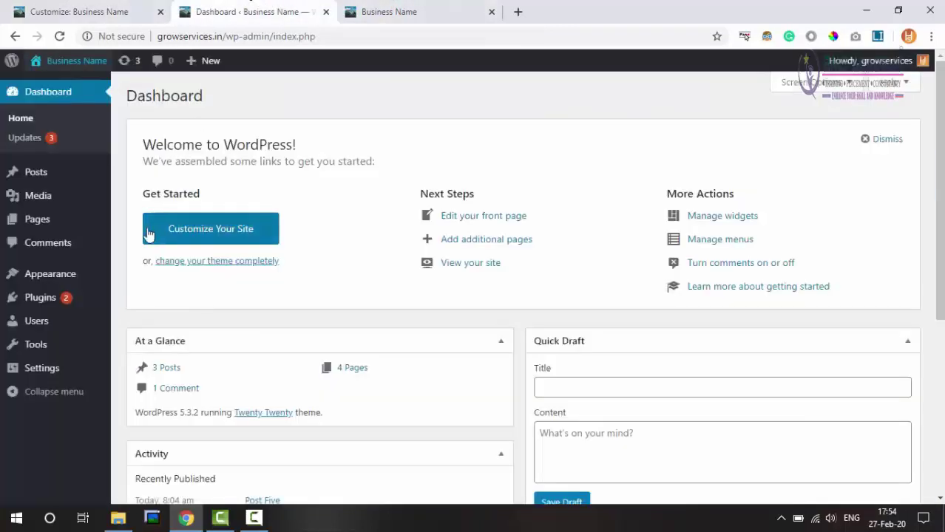
{"action": "mouse_move", "coordinate": [69, 280]}
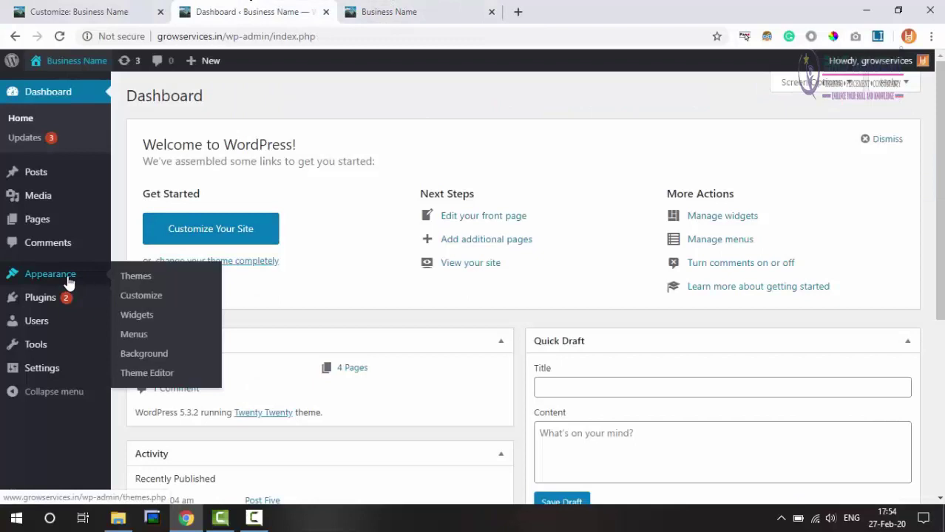
{"action": "left_click", "coordinate": [134, 336]}
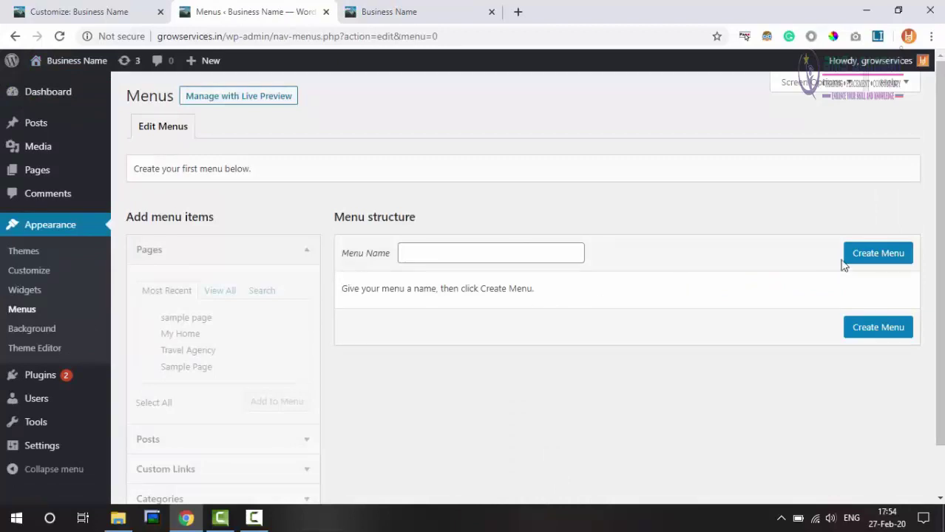
{"action": "left_click", "coordinate": [486, 253]}
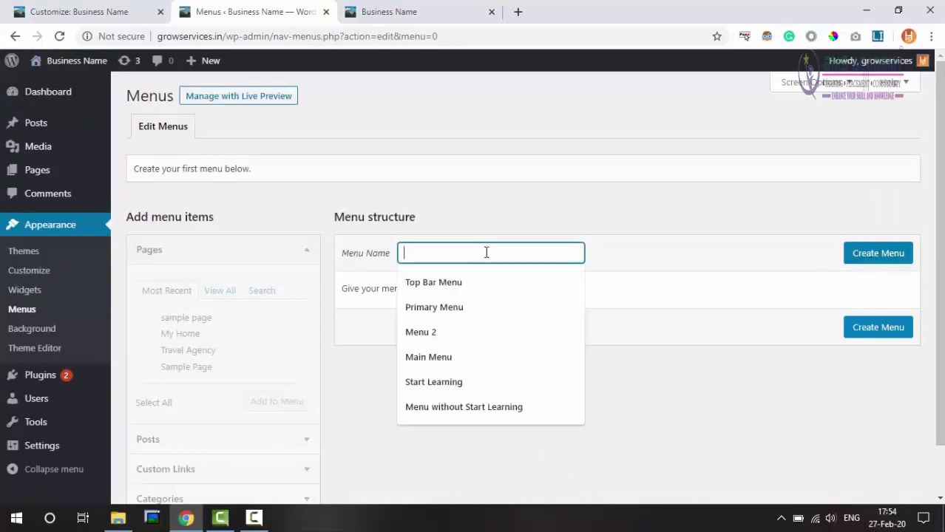
{"action": "type", "text": "New M"}
{"action": "key", "text": "ctrl+a"}
{"action": "type", "text": "Main"}
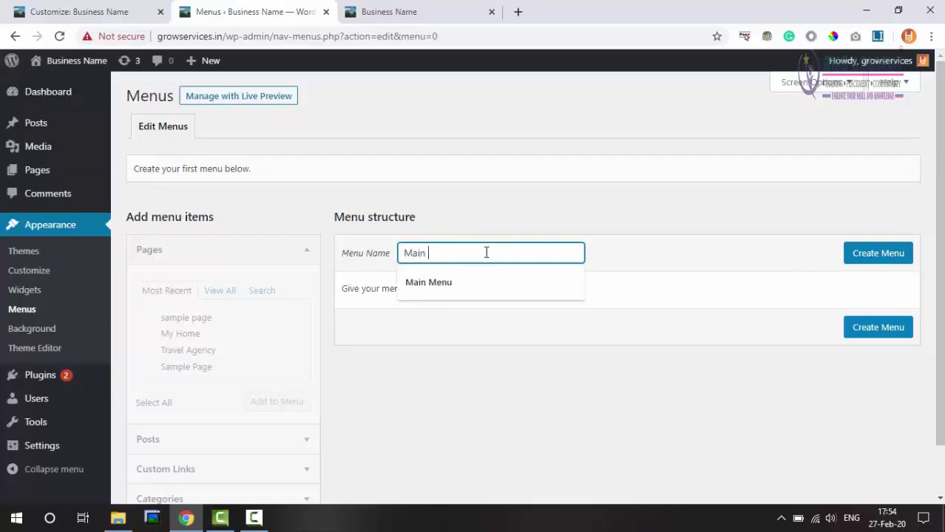
{"action": "key", "text": "Down"}
{"action": "key", "text": "Return"}
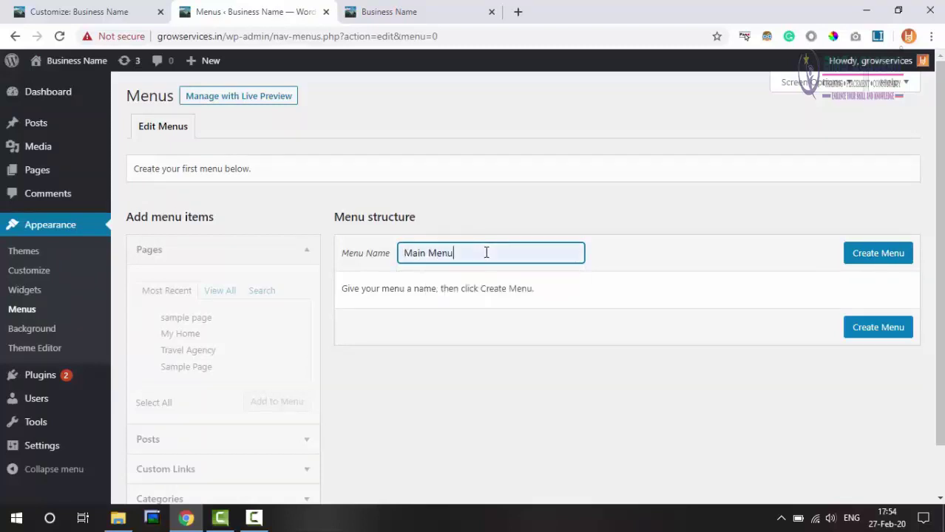
{"action": "left_click", "coordinate": [879, 254]}
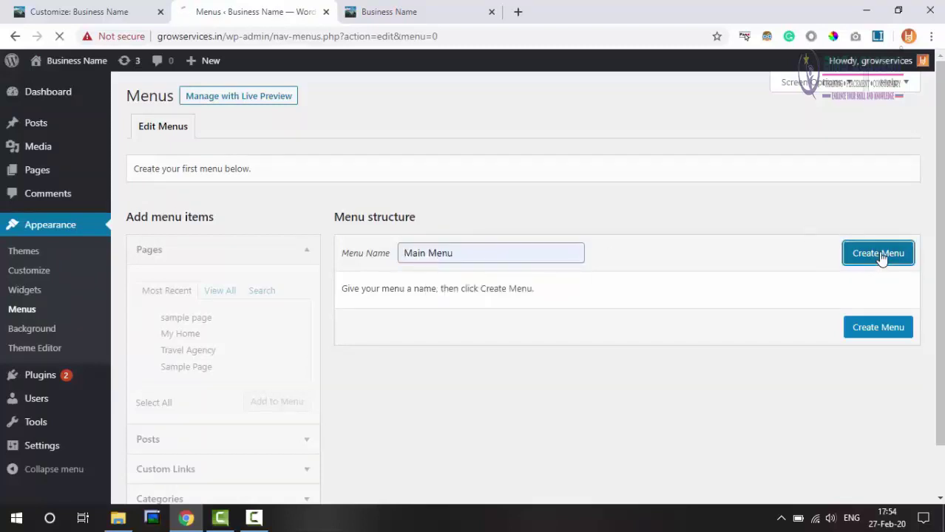
Reload the customizer and check its Menus section against the menu on the dashboard's Menus page.
{"action": "left_click", "coordinate": [66, 6]}
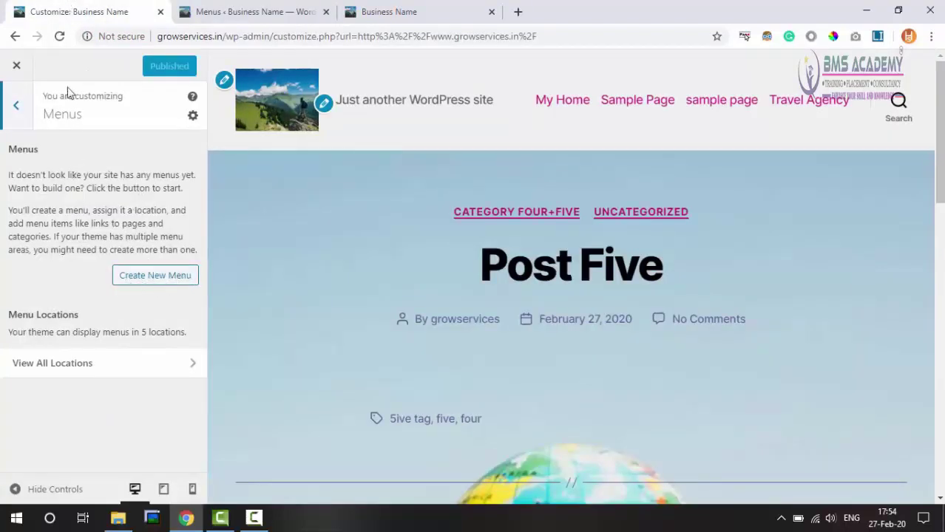
{"action": "left_click", "coordinate": [59, 37]}
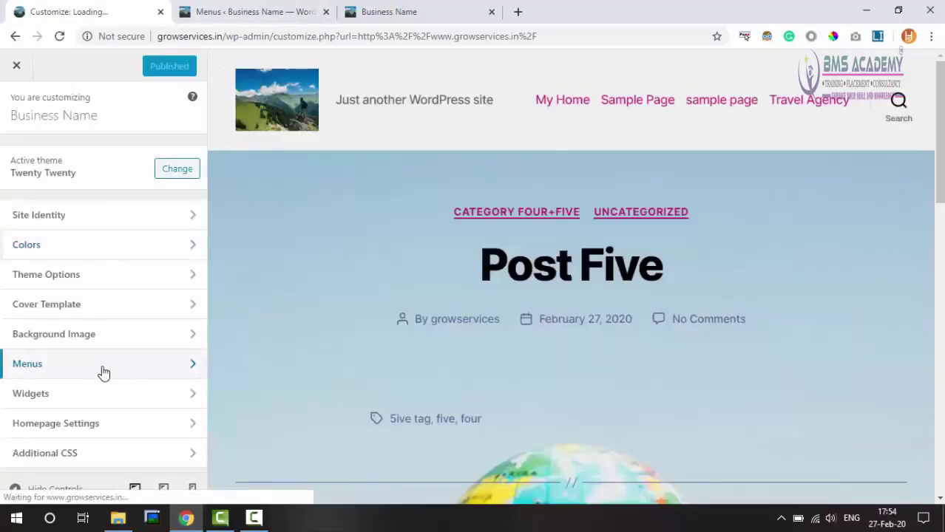
{"action": "left_click", "coordinate": [75, 370]}
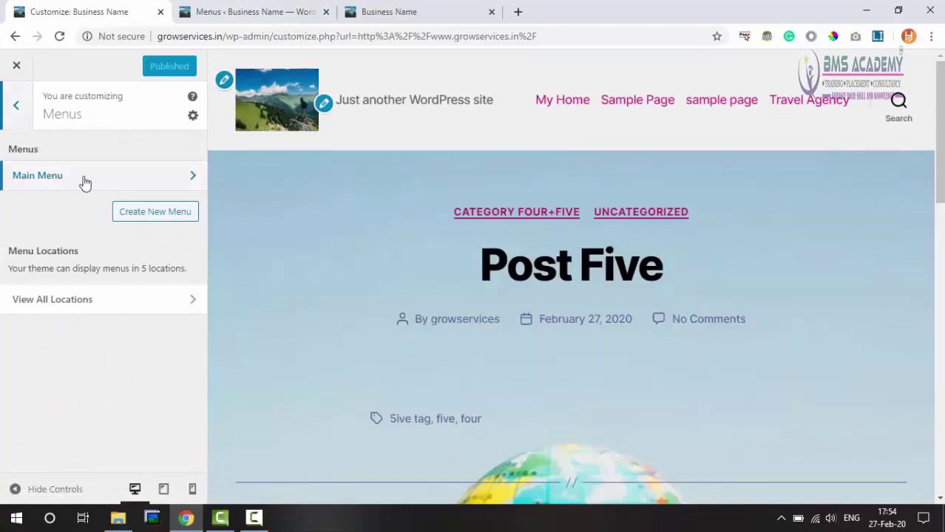
{"action": "left_click", "coordinate": [288, 11]}
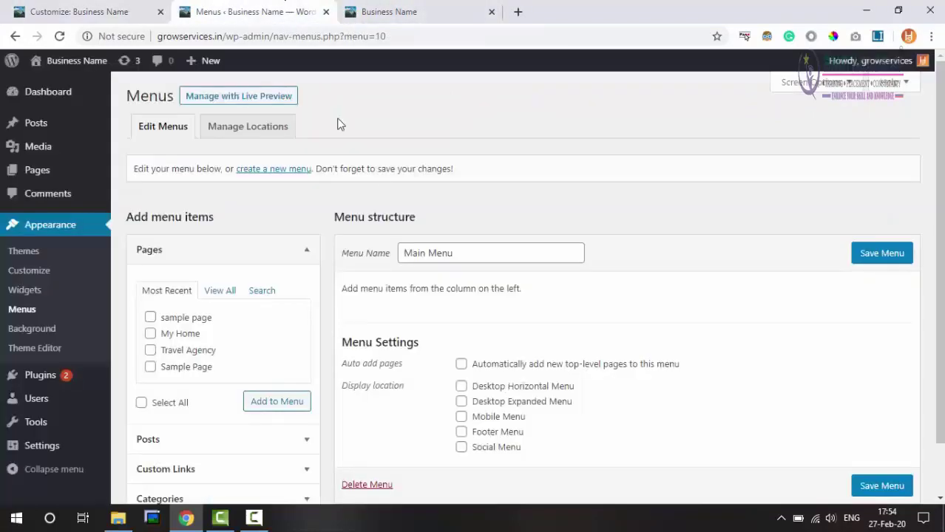
{"action": "left_click", "coordinate": [470, 254]}
{"action": "left_click", "coordinate": [109, 11]}
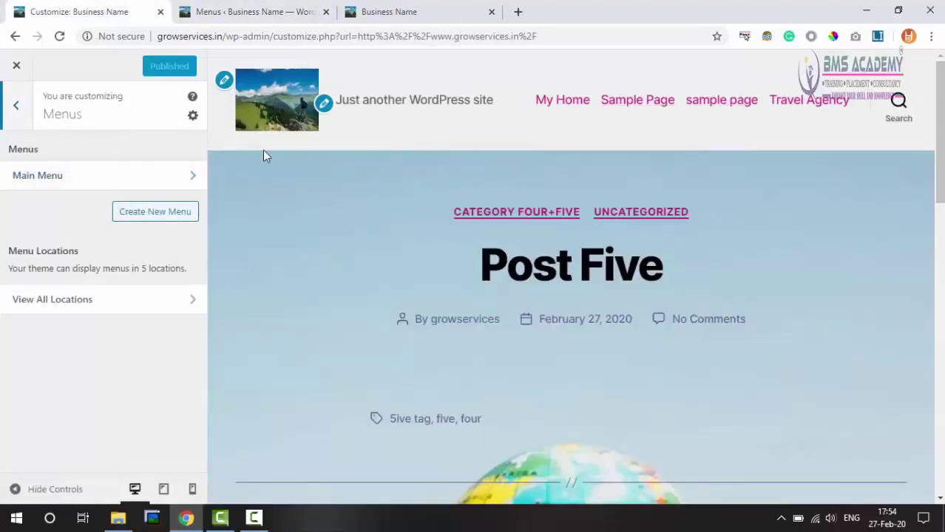
Add a custom link with URL # and link text Item 1 to Main Menu in the customizer.
{"action": "left_click", "coordinate": [91, 179]}
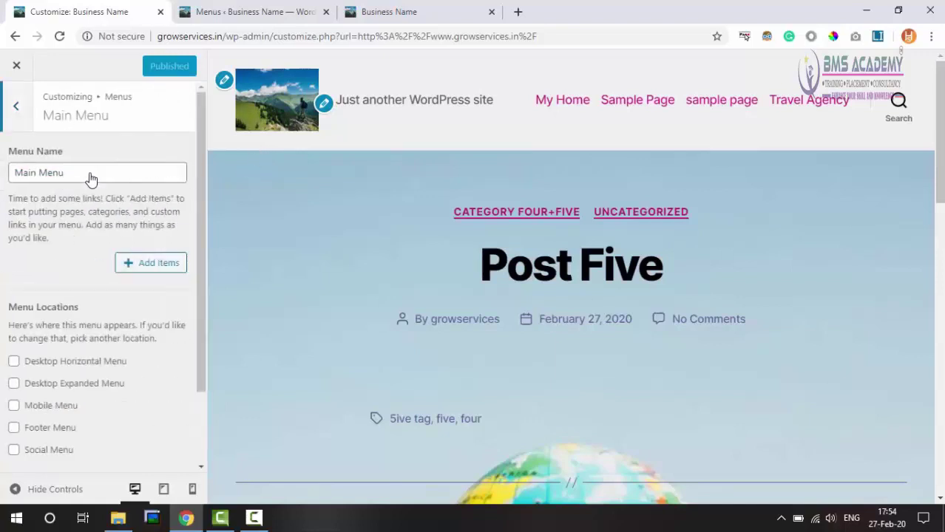
{"action": "left_click", "coordinate": [147, 264]}
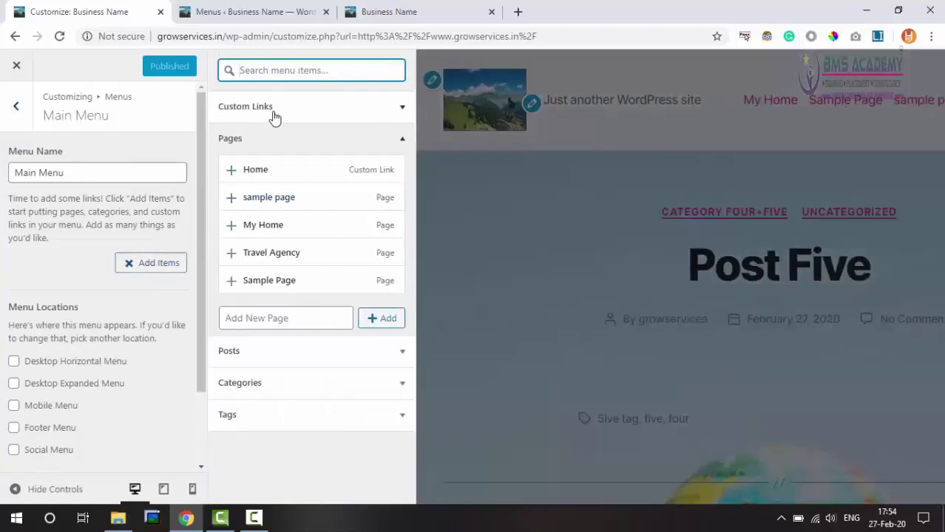
{"action": "left_click", "coordinate": [401, 140]}
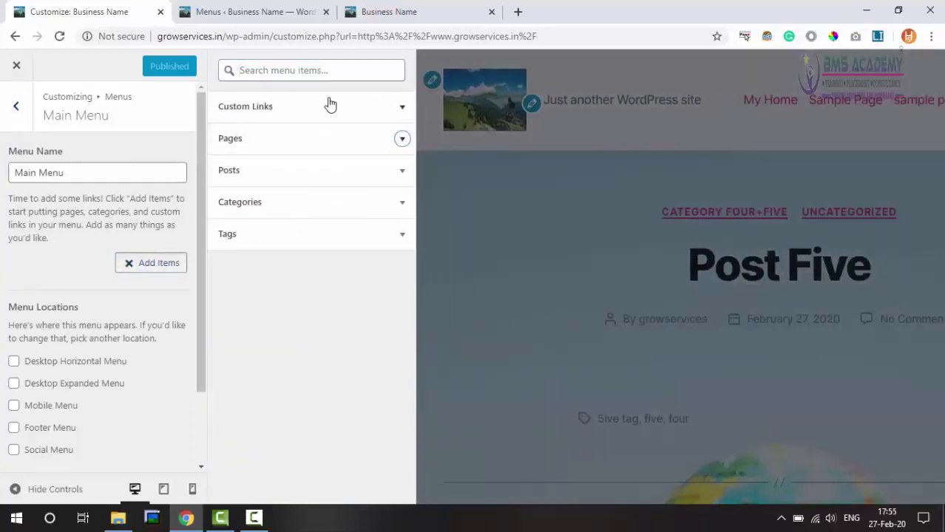
{"action": "left_click", "coordinate": [399, 109]}
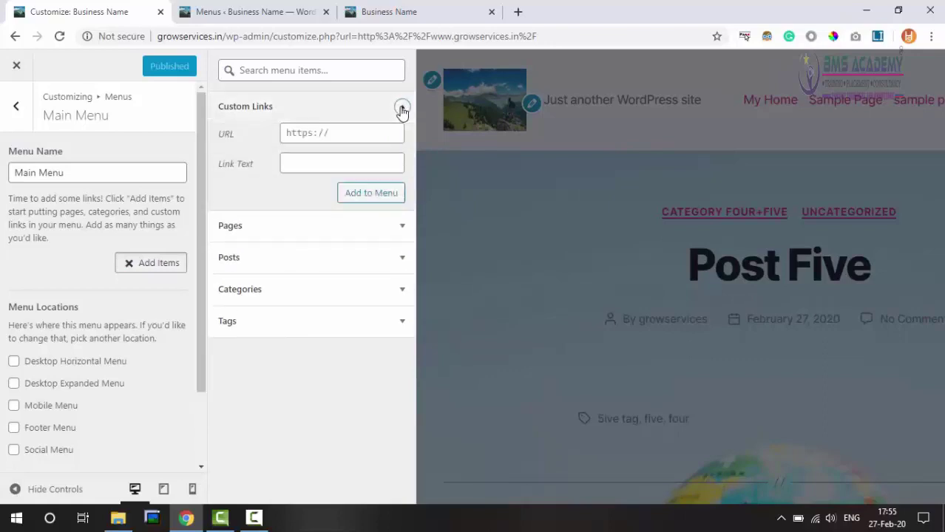
{"action": "left_click", "coordinate": [323, 133]}
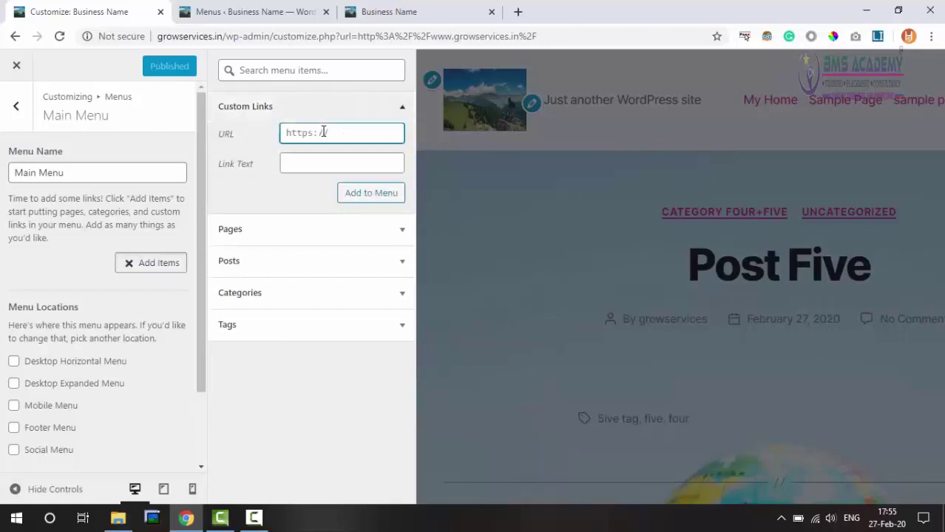
{"action": "type", "text": "#"}
{"action": "key", "text": "Tab"}
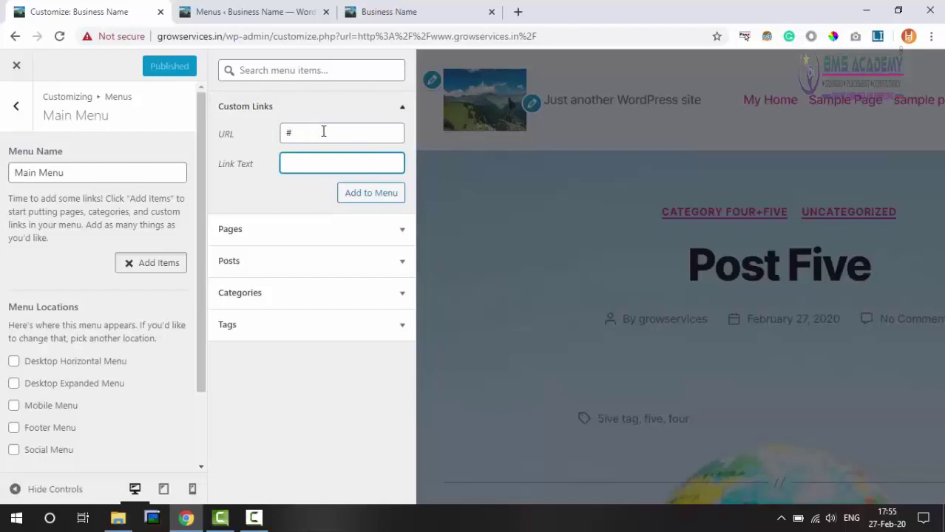
{"action": "key", "text": "shift+Tab"}
{"action": "left_click", "coordinate": [320, 164]}
{"action": "left_click", "coordinate": [370, 193]}
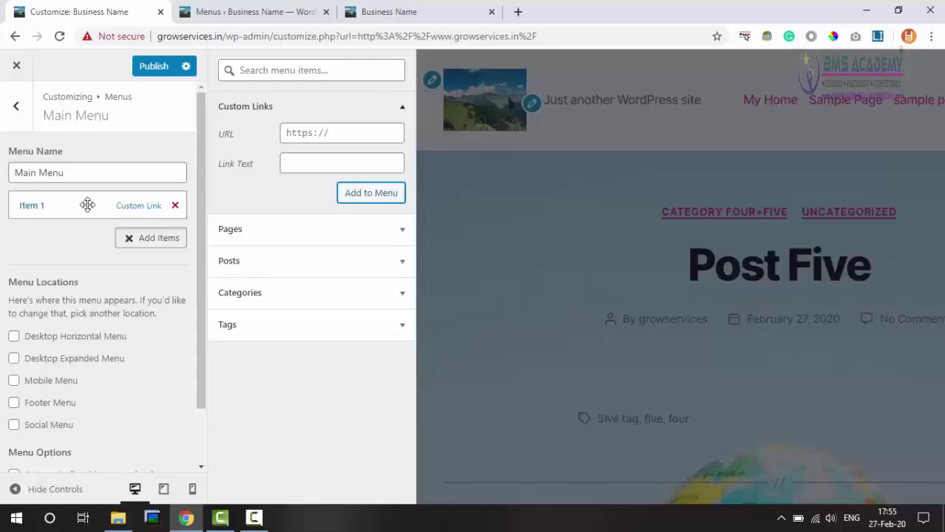
Add the My Home, Travel Agency and Sample Page pages to Main Menu.
{"action": "left_click", "coordinate": [401, 108]}
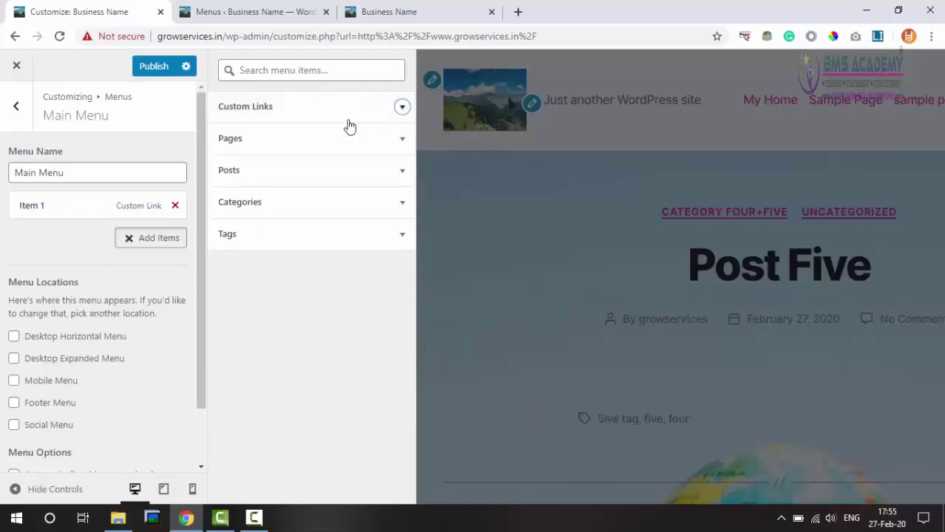
{"action": "left_click", "coordinate": [402, 139]}
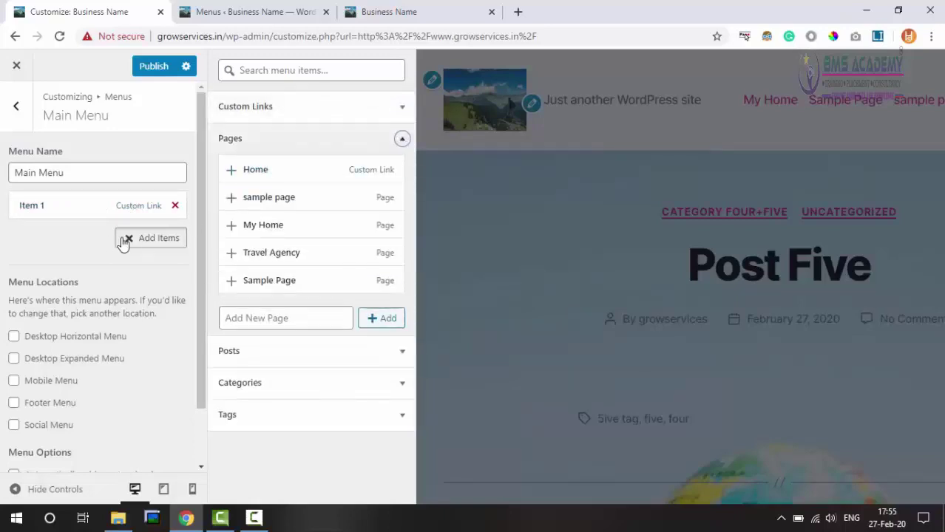
{"action": "left_click", "coordinate": [231, 226]}
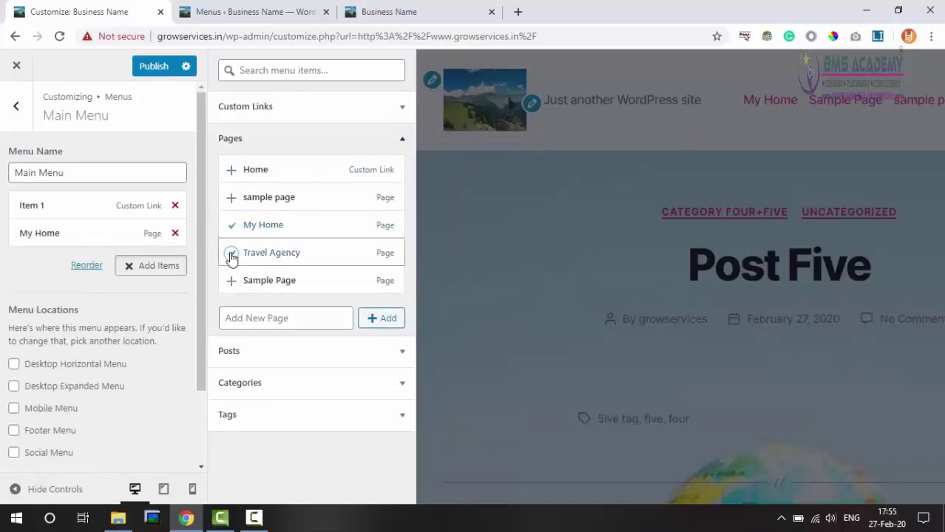
{"action": "left_click", "coordinate": [231, 254]}
{"action": "left_click", "coordinate": [231, 280]}
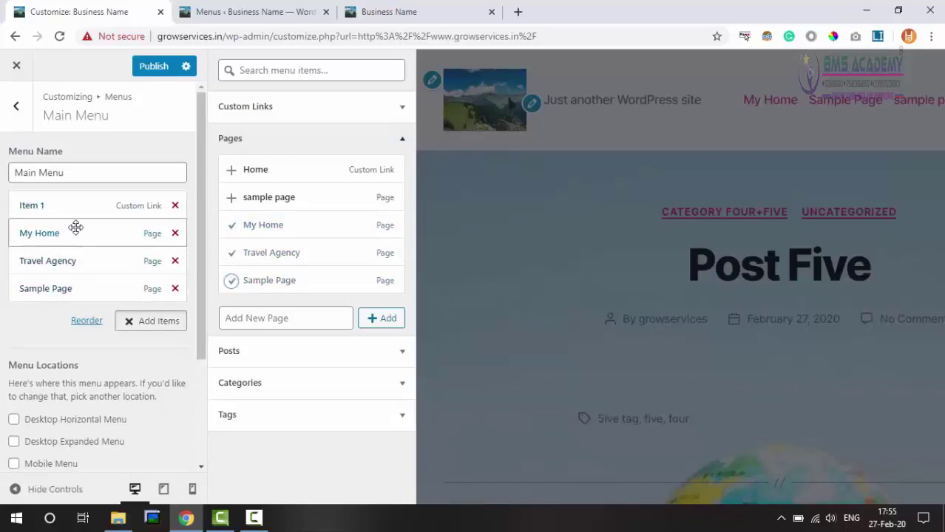
Reorder Main Menu so My Home comes first and Sample Page second, and publish the changes.
{"action": "left_click_drag", "start_coordinate": [68, 234], "coordinate": [59, 200]}
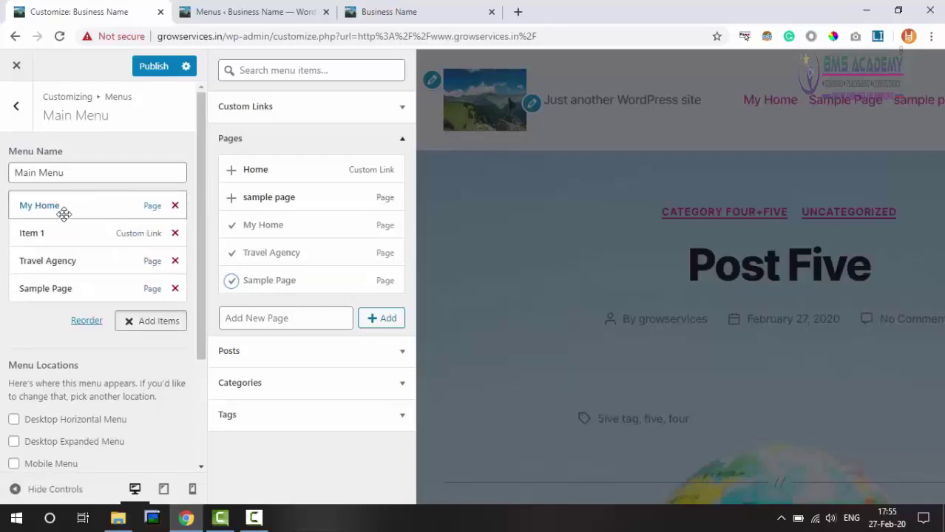
{"action": "left_click_drag", "start_coordinate": [61, 287], "coordinate": [62, 232]}
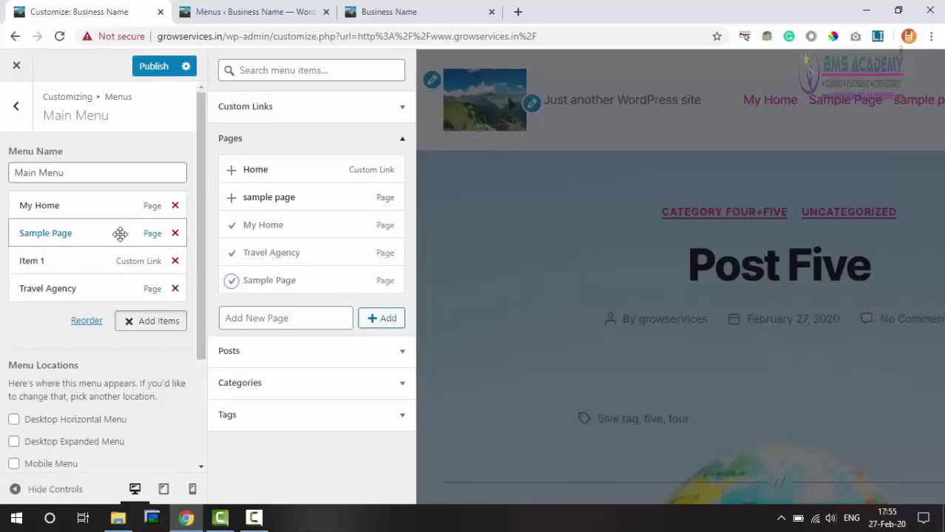
{"action": "left_click", "coordinate": [155, 70]}
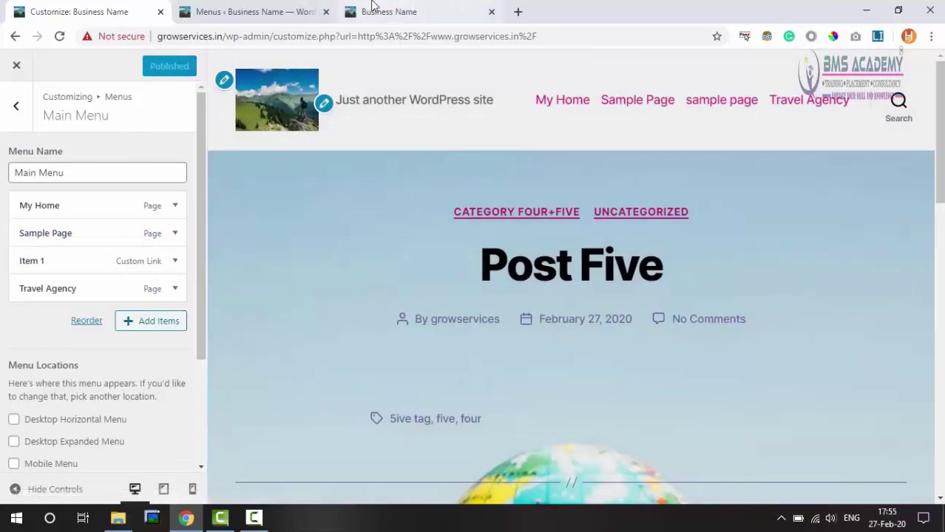
Check the live site's header navigation and review the menu location options for Main Menu in the customizer.
{"action": "left_click", "coordinate": [374, 9]}
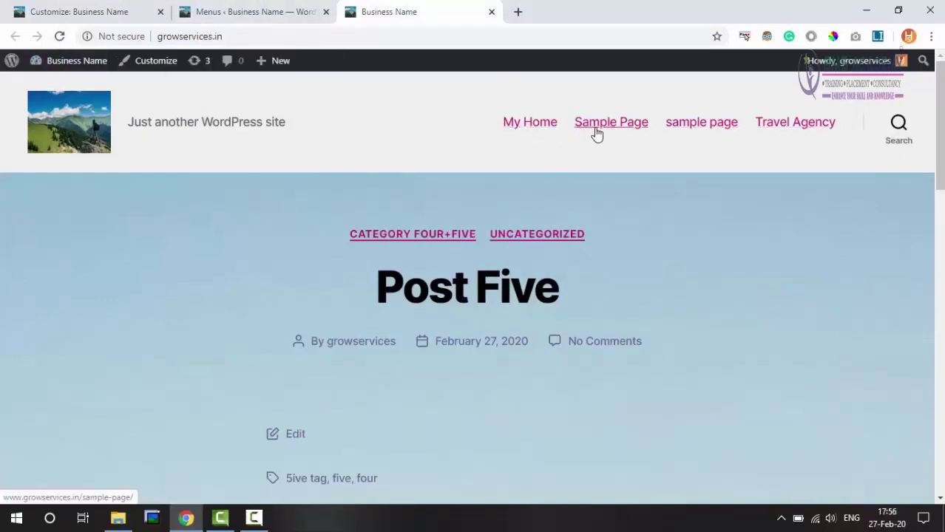
{"action": "left_click", "coordinate": [226, 9]}
{"action": "left_click", "coordinate": [74, 9]}
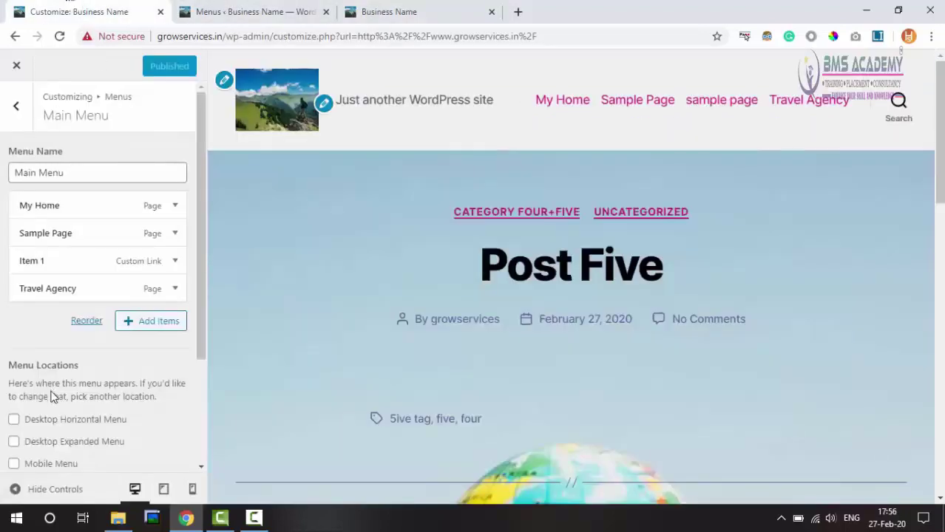
{"action": "scroll", "coordinate": [83, 416], "scroll_direction": "down", "scroll_amount": 2}
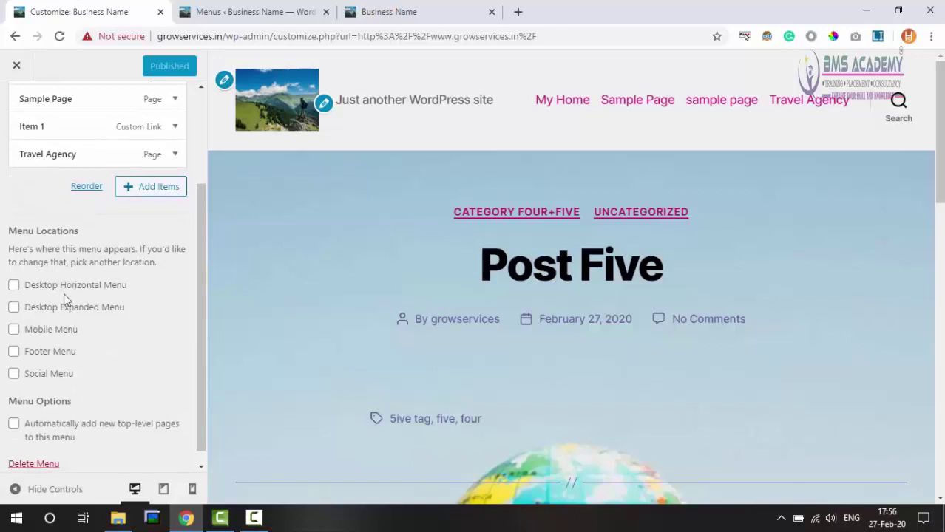
Assign Main Menu to the Desktop Horizontal Menu and Desktop Expanded Menu locations and publish the changes.
{"action": "left_click", "coordinate": [14, 285]}
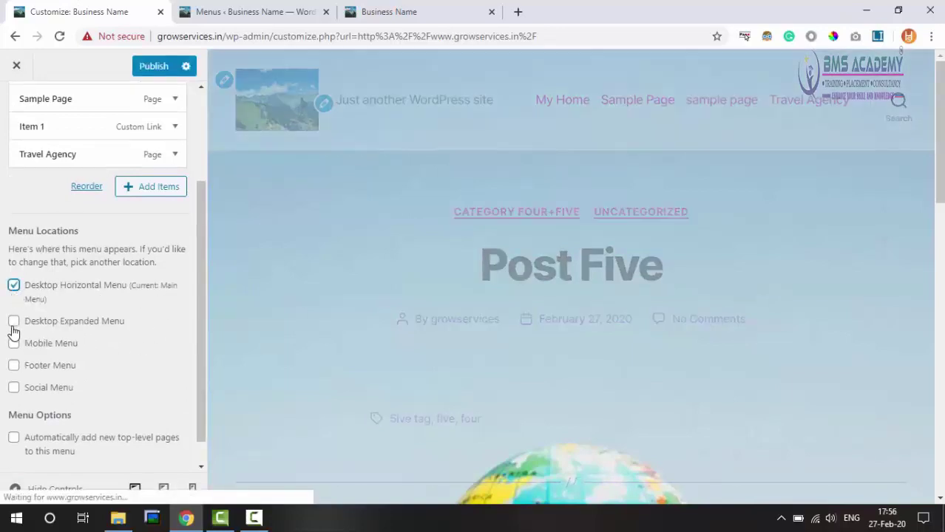
{"action": "left_click", "coordinate": [13, 320]}
{"action": "scroll", "coordinate": [136, 310], "scroll_direction": "down", "scroll_amount": 1}
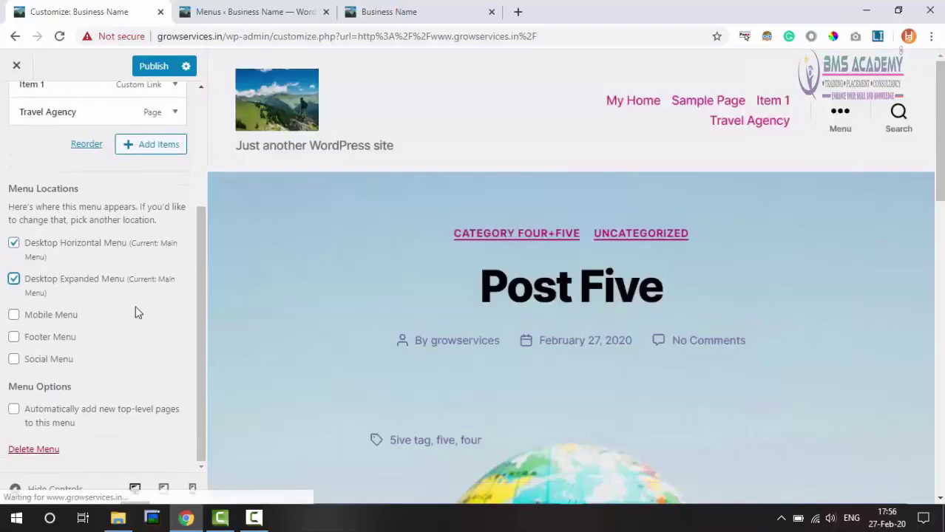
{"action": "scroll", "coordinate": [127, 176], "scroll_direction": "up", "scroll_amount": 3}
{"action": "left_click", "coordinate": [151, 66]}
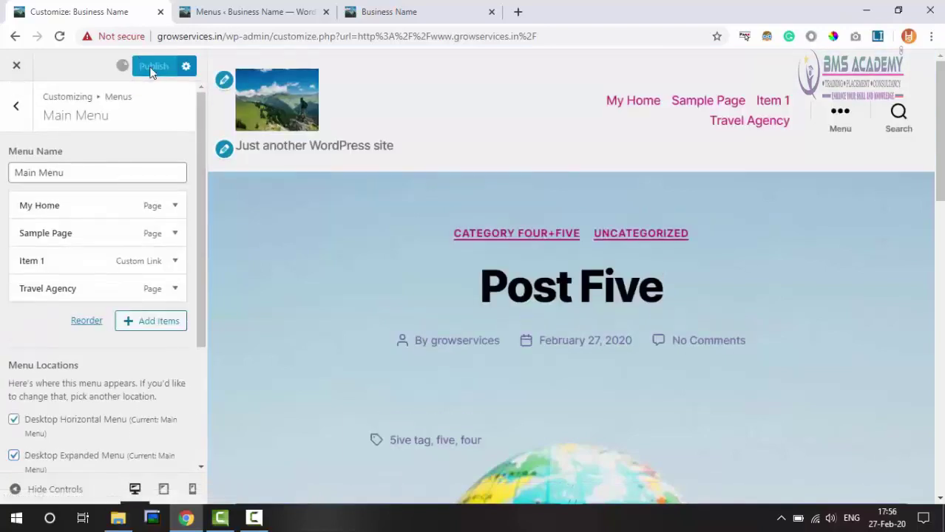
Reload the live site and check the header's expanded menu by opening and closing it.
{"action": "left_click", "coordinate": [414, 11]}
{"action": "left_click", "coordinate": [59, 37]}
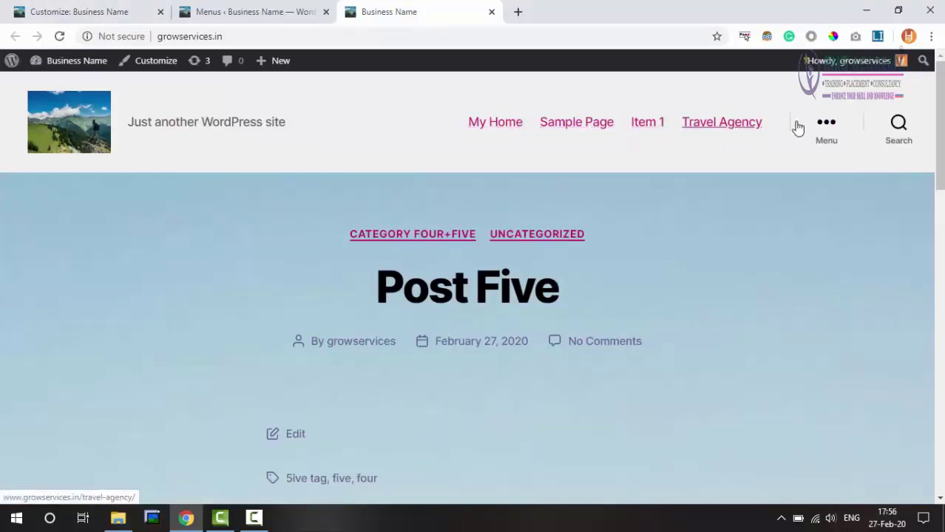
{"action": "left_click", "coordinate": [826, 130]}
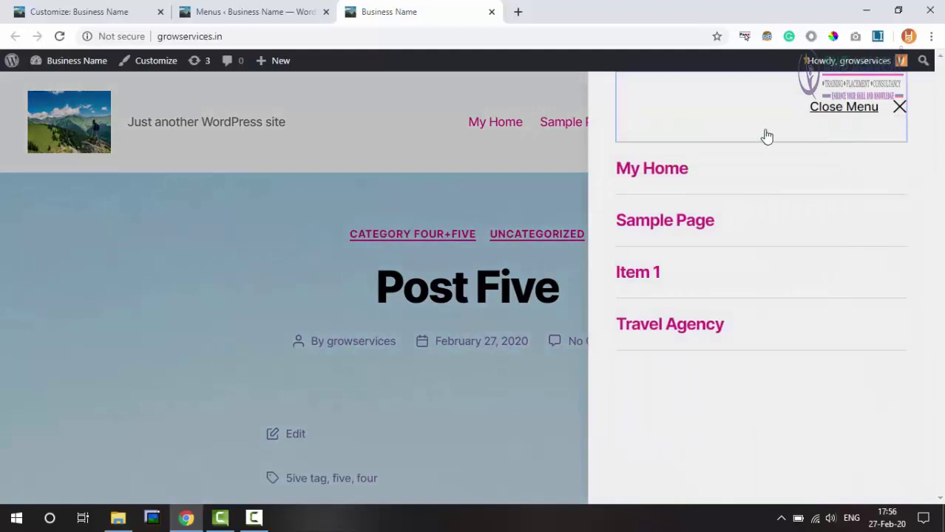
{"action": "left_click", "coordinate": [898, 109]}
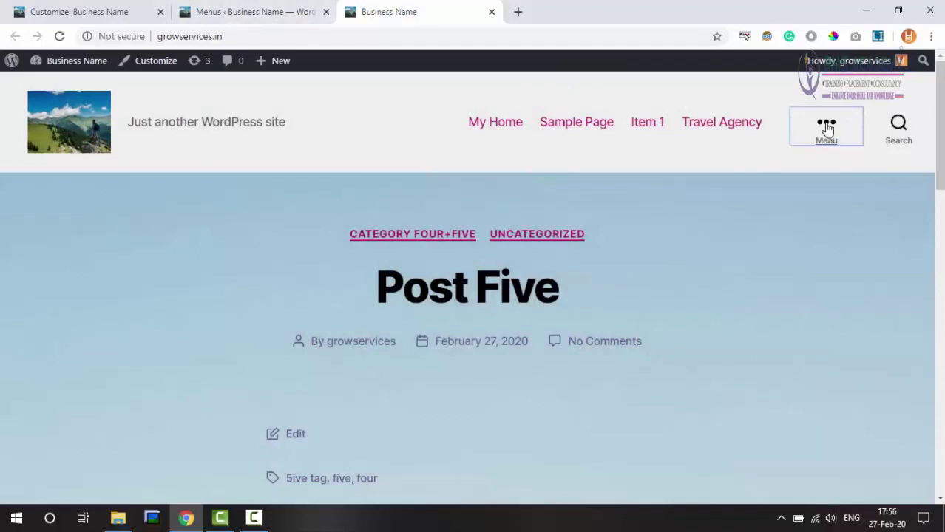
Remove Main Menu from the Desktop Expanded Menu location, publish, and reload the live site to check the header.
{"action": "left_click", "coordinate": [132, 7]}
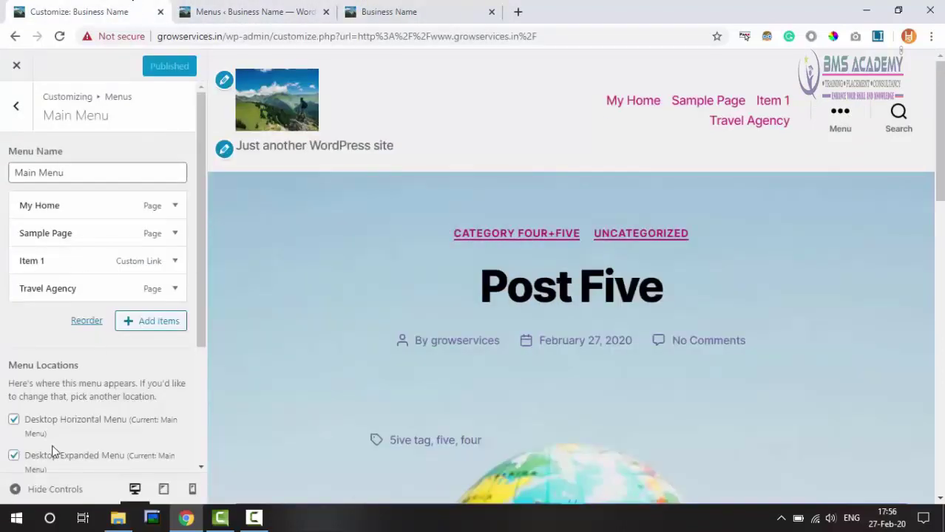
{"action": "left_click", "coordinate": [14, 458]}
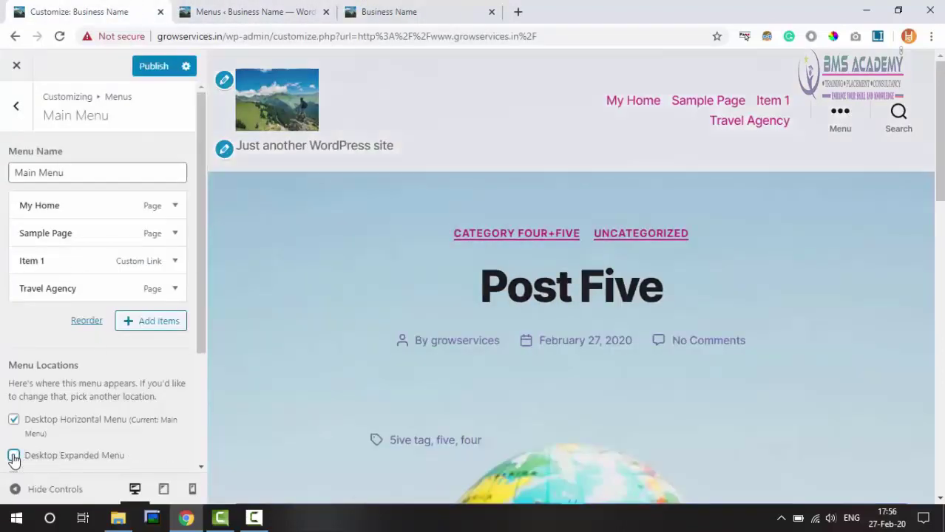
{"action": "left_click", "coordinate": [153, 66]}
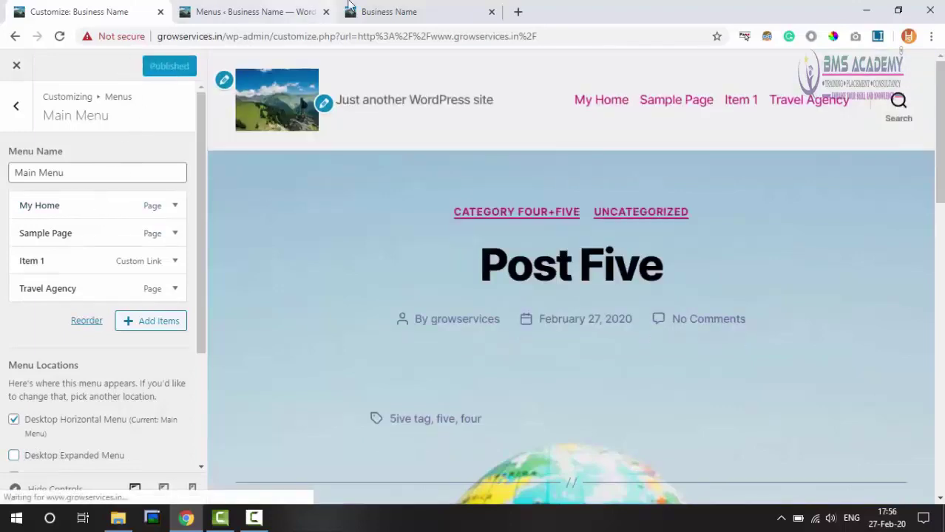
{"action": "left_click", "coordinate": [363, 6]}
{"action": "left_click", "coordinate": [60, 36]}
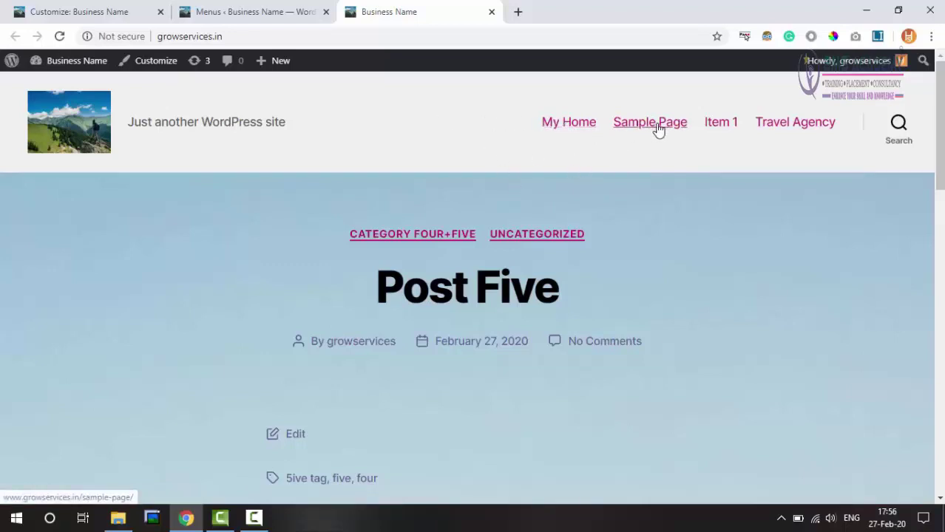
Nest Sample Page under My Home in Main Menu, publish, and check the submenu on the reloaded live site.
{"action": "left_click", "coordinate": [71, 9]}
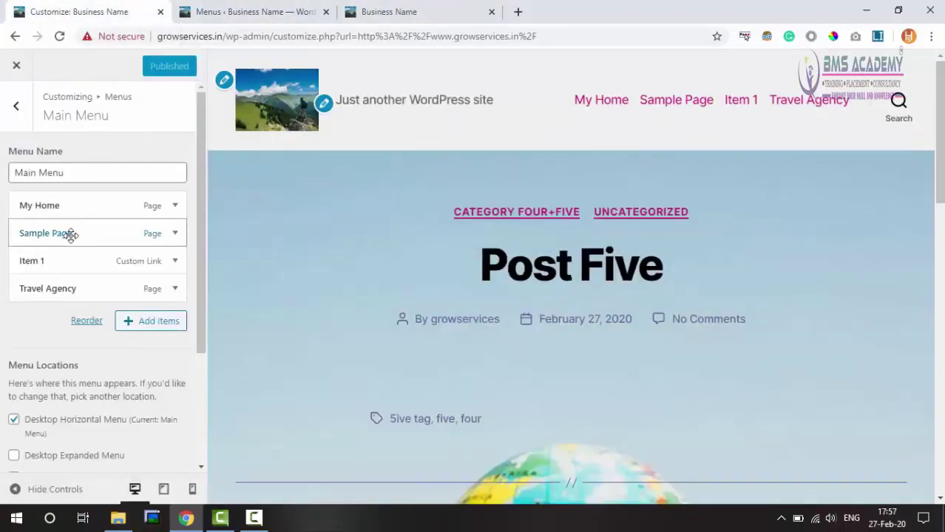
{"action": "left_click_drag", "start_coordinate": [66, 233], "coordinate": [76, 233]}
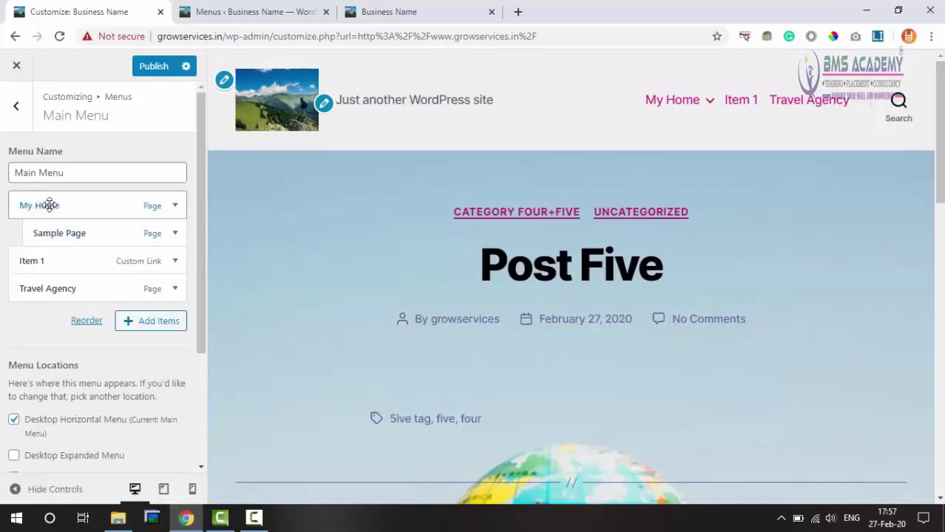
{"action": "left_click", "coordinate": [150, 68]}
{"action": "left_click", "coordinate": [409, 9]}
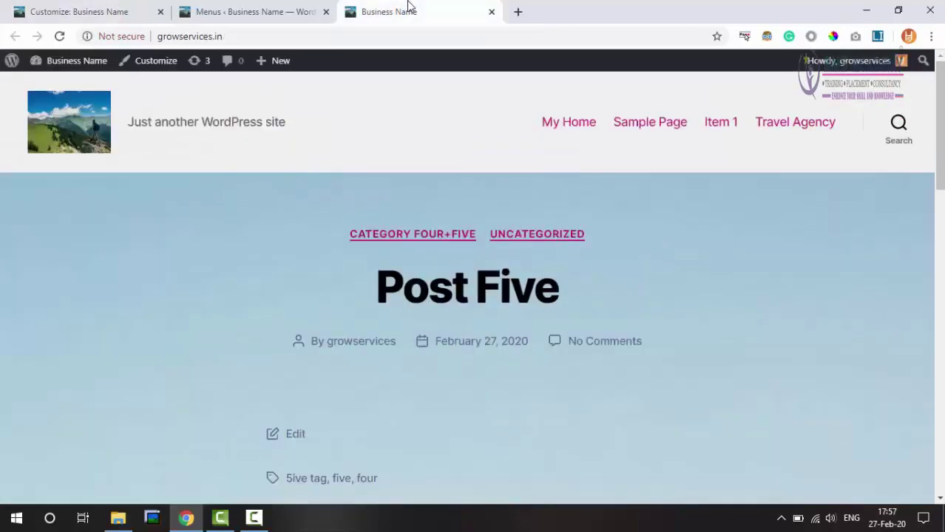
{"action": "left_click", "coordinate": [60, 35]}
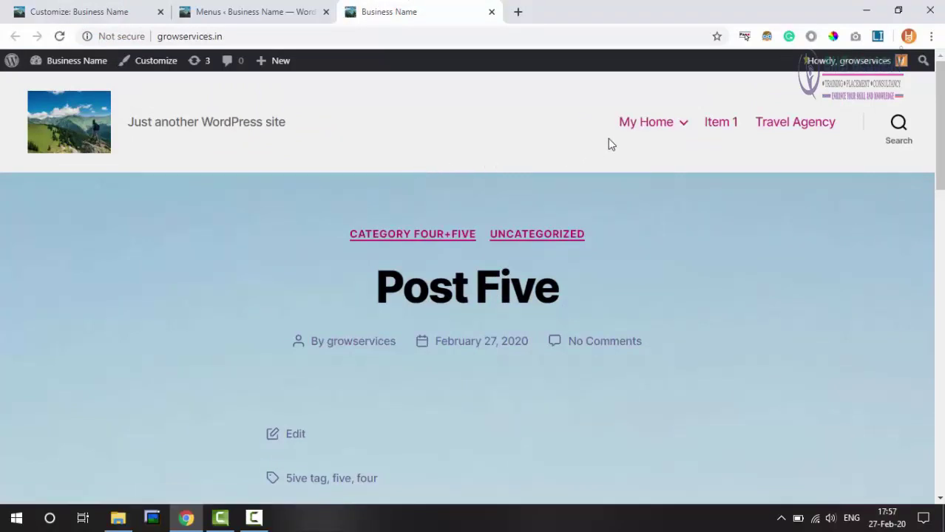
{"action": "mouse_move", "coordinate": [677, 127]}
{"action": "left_click", "coordinate": [85, 7]}
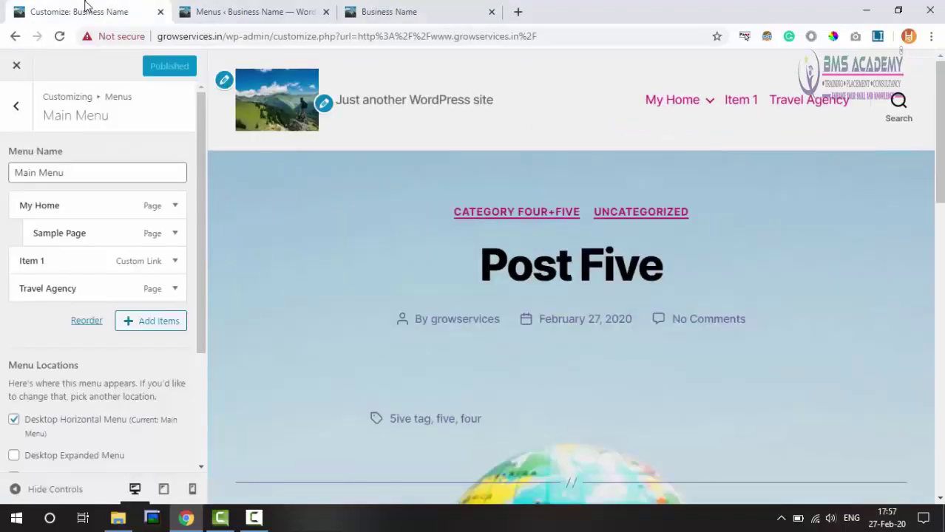
{"action": "left_click", "coordinate": [436, 13]}
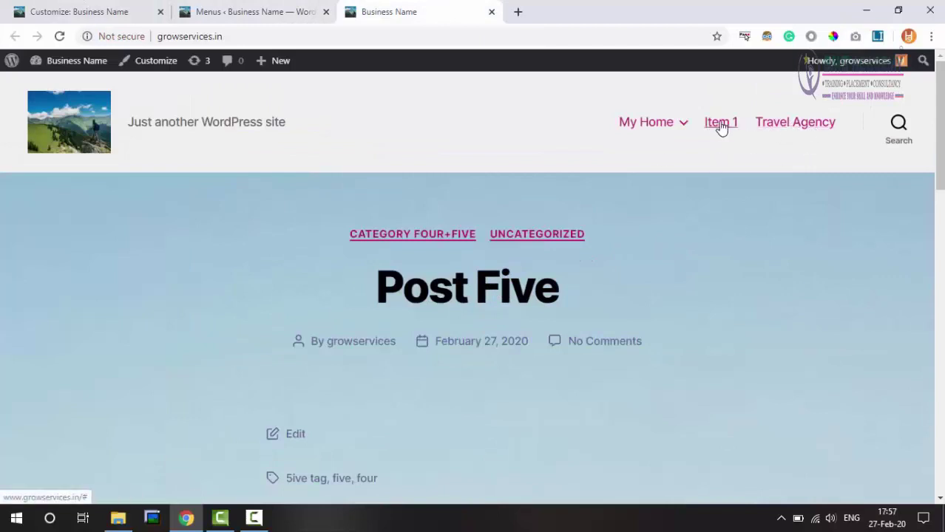
Nest Travel Agency under Item 1 in Main Menu, publish, and check both submenus on the reloaded live site.
{"action": "left_click", "coordinate": [79, 12]}
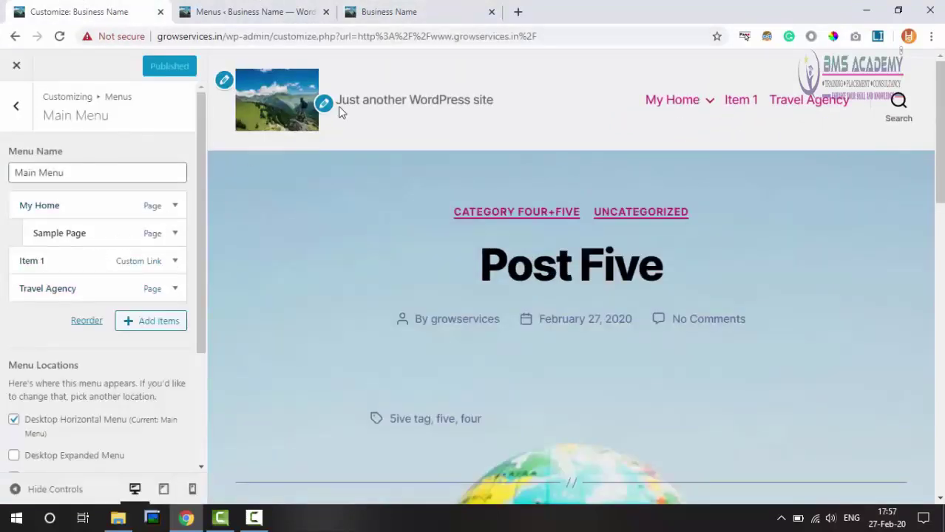
{"action": "left_click_drag", "start_coordinate": [34, 284], "coordinate": [47, 284]}
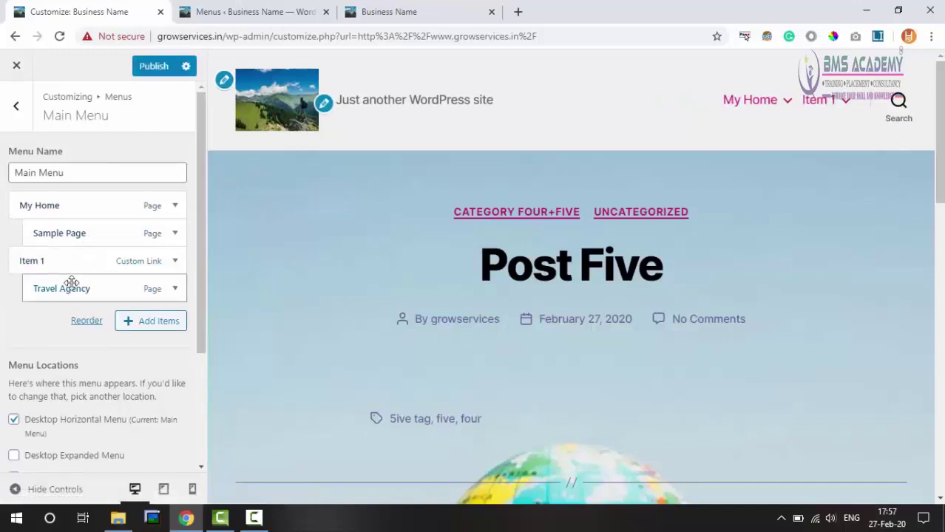
{"action": "left_click", "coordinate": [148, 71]}
{"action": "left_click", "coordinate": [401, 9]}
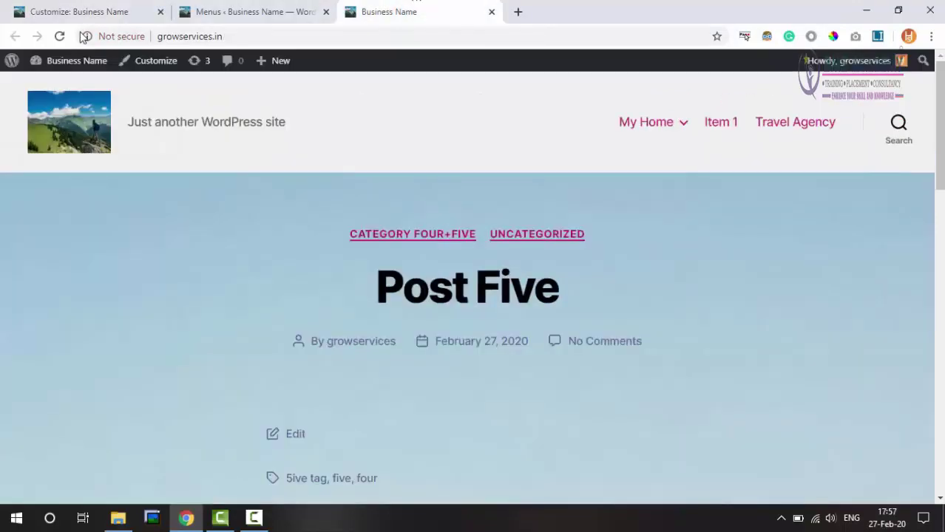
{"action": "left_click", "coordinate": [59, 36]}
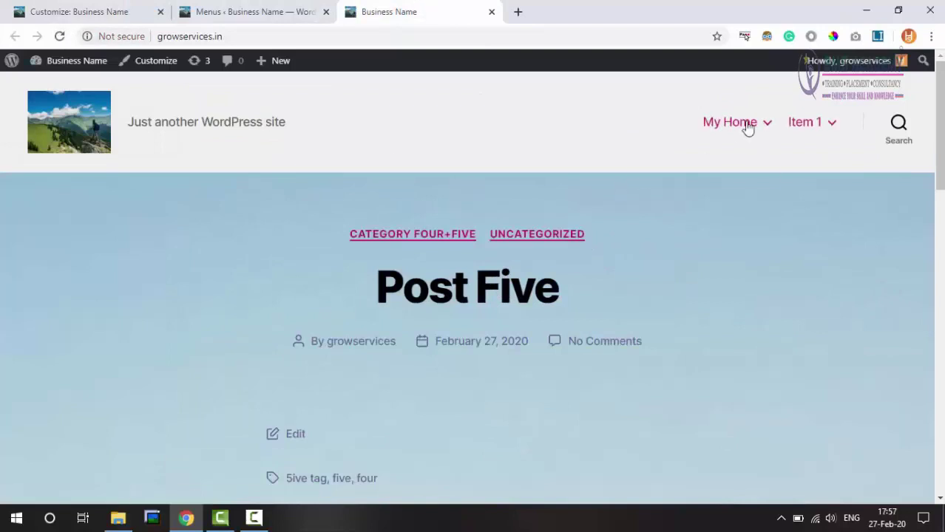
{"action": "mouse_move", "coordinate": [747, 122]}
{"action": "mouse_move", "coordinate": [807, 124]}
Move Travel Agency beneath Sample Page as its sub-item, publish, and check the nested submenu on the reloaded live site.
{"action": "left_click", "coordinate": [92, 7]}
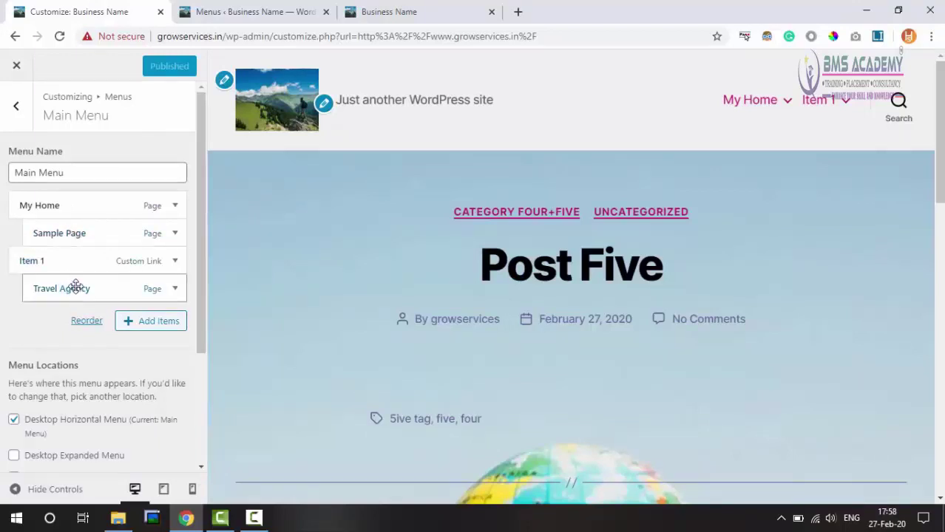
{"action": "left_click_drag", "start_coordinate": [76, 286], "coordinate": [92, 262]}
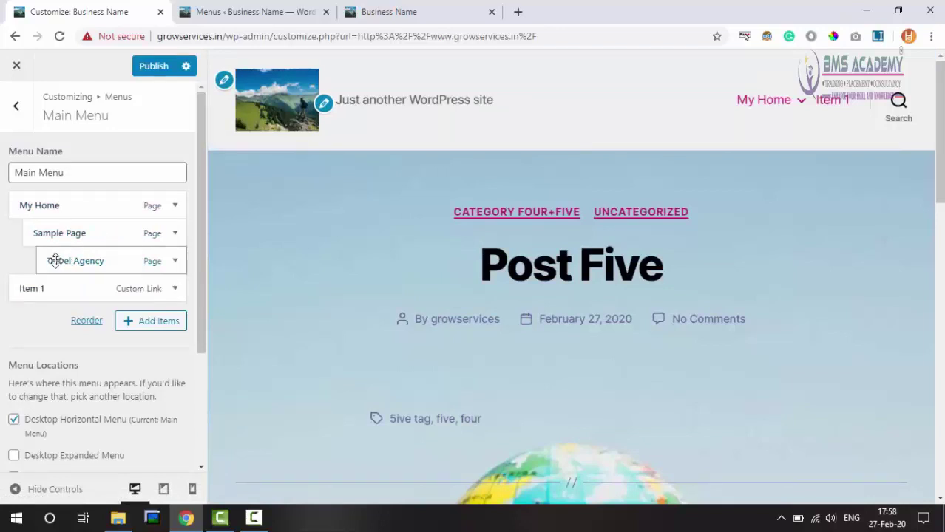
{"action": "left_click", "coordinate": [145, 77]}
{"action": "left_click", "coordinate": [422, 9]}
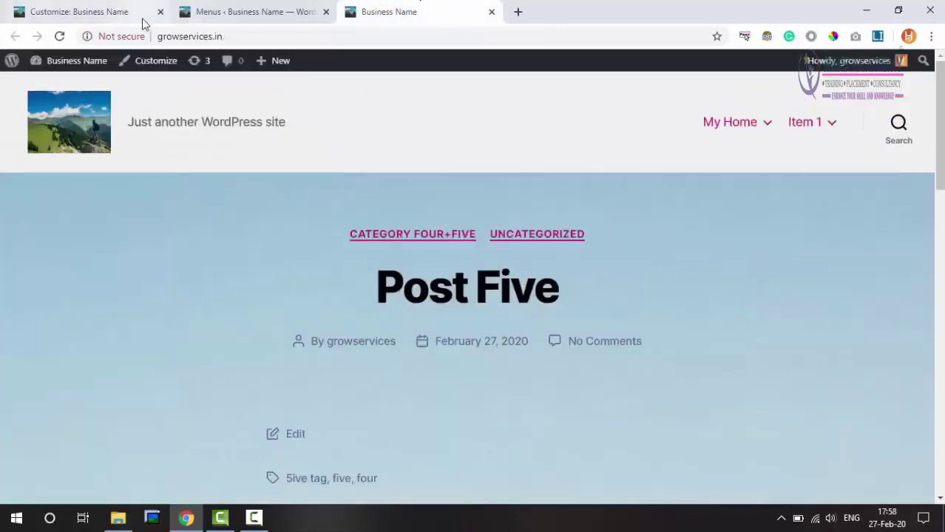
{"action": "left_click", "coordinate": [60, 37]}
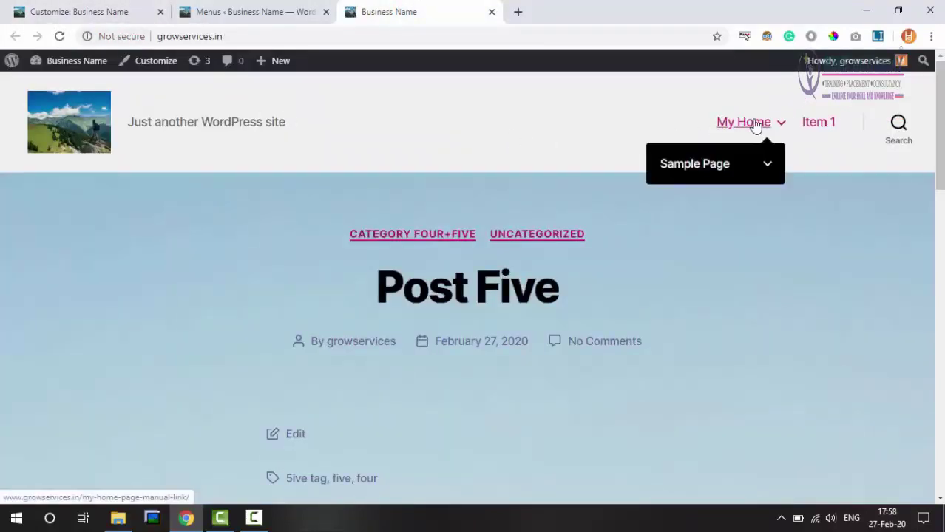
{"action": "mouse_move", "coordinate": [748, 172]}
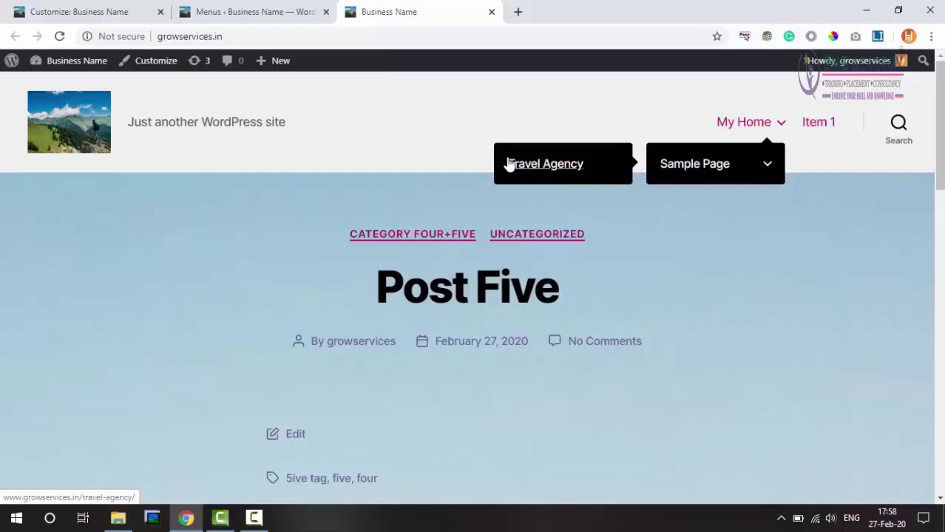
Return to the WordPress admin Menus page and reload it to load the current Main Menu structure.
{"action": "left_click", "coordinate": [264, 7]}
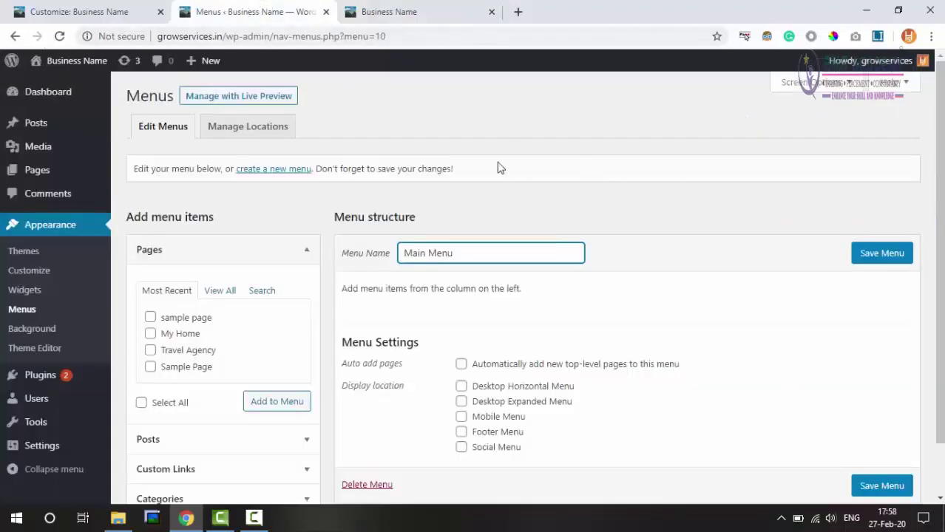
{"action": "left_click", "coordinate": [130, 7]}
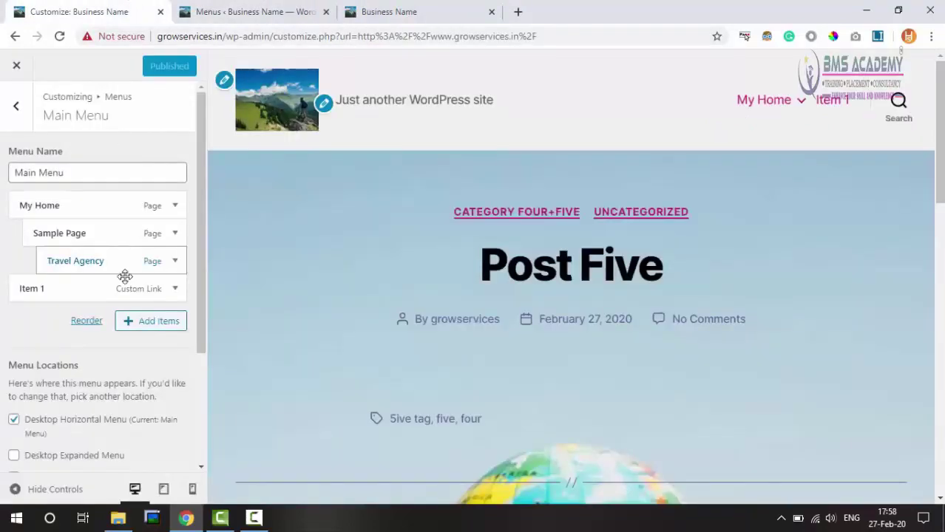
{"action": "left_click", "coordinate": [389, 12]}
{"action": "left_click", "coordinate": [260, 7]}
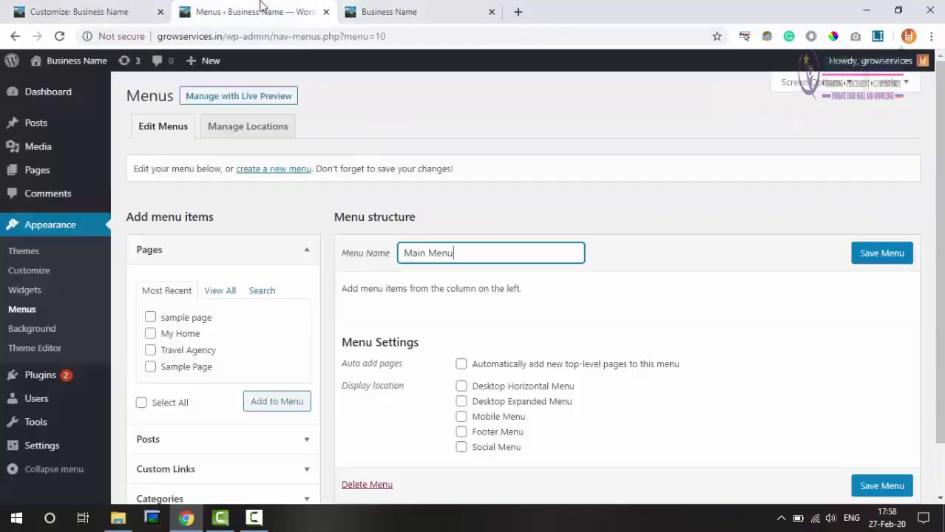
{"action": "left_click", "coordinate": [59, 35]}
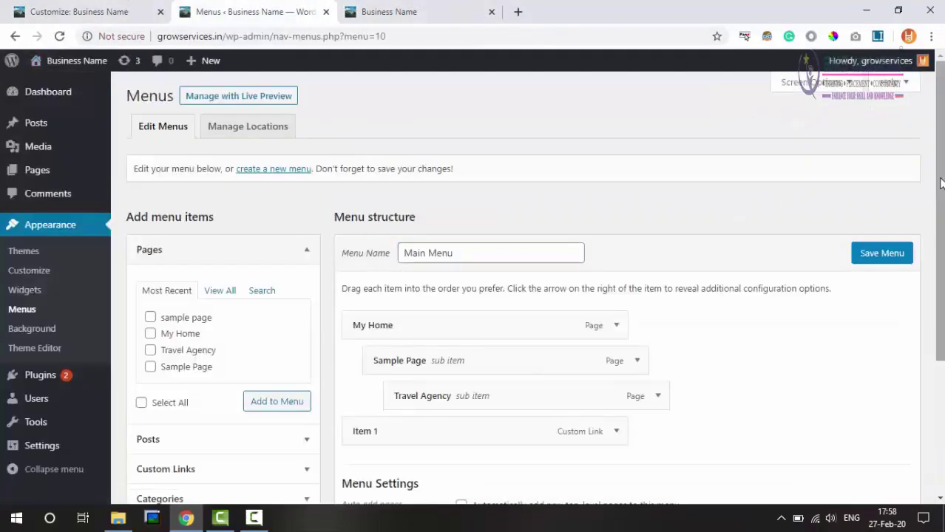
Make Sample Page a top-level item, place Travel Agency as a sub-item of Item 1, and save the menu.
{"action": "left_click_drag", "start_coordinate": [940, 183], "coordinate": [941, 246]}
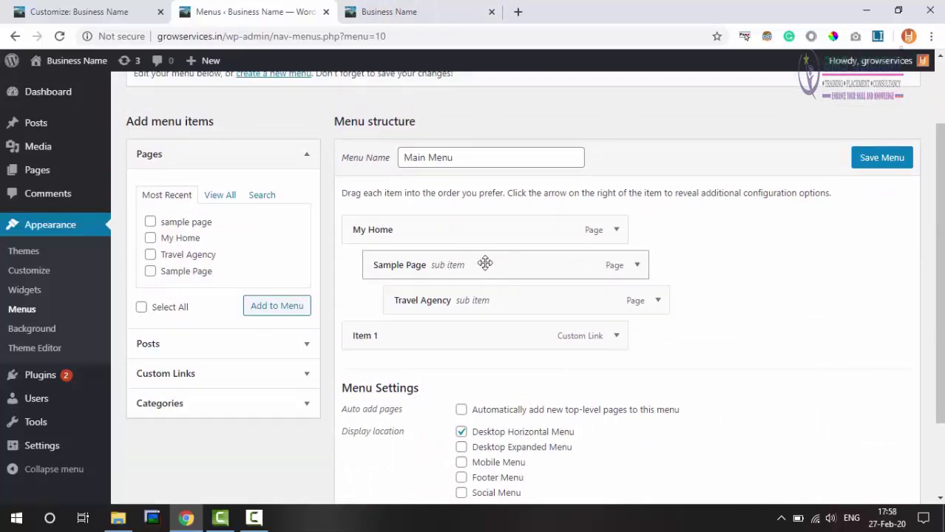
{"action": "left_click_drag", "start_coordinate": [480, 263], "coordinate": [457, 264]}
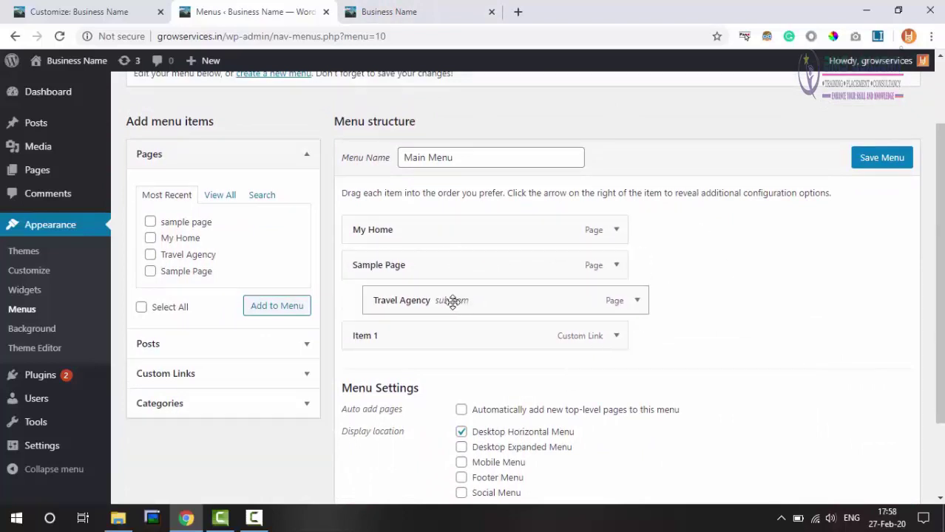
{"action": "left_click_drag", "start_coordinate": [451, 301], "coordinate": [445, 337]}
{"action": "left_click", "coordinate": [893, 157]}
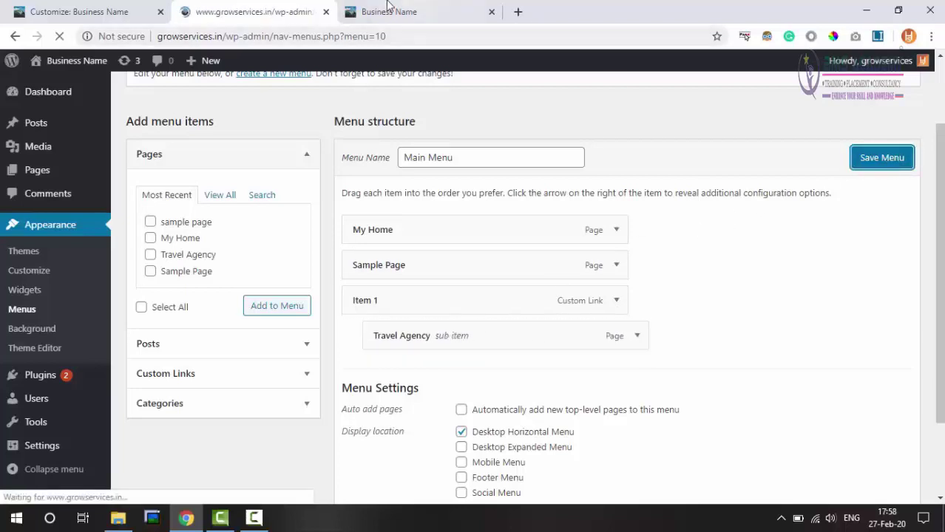
Reload the live site to check the header navigation and open the My Home page from it.
{"action": "left_click", "coordinate": [390, 11]}
{"action": "left_click", "coordinate": [59, 35]}
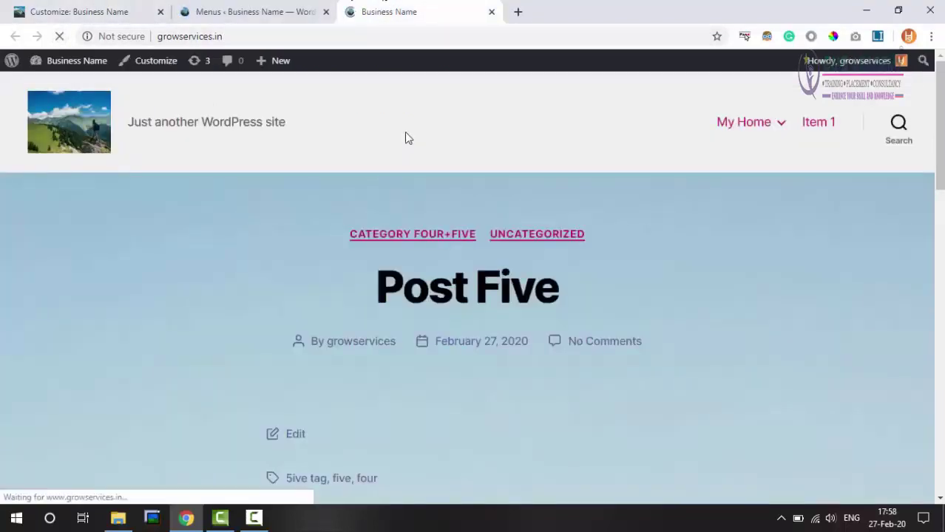
{"action": "mouse_move", "coordinate": [799, 123]}
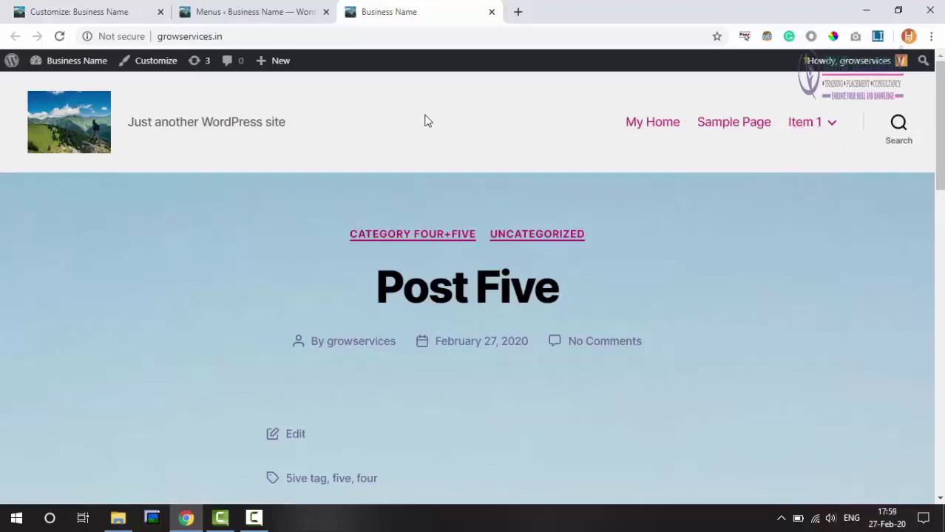
{"action": "left_click", "coordinate": [645, 128]}
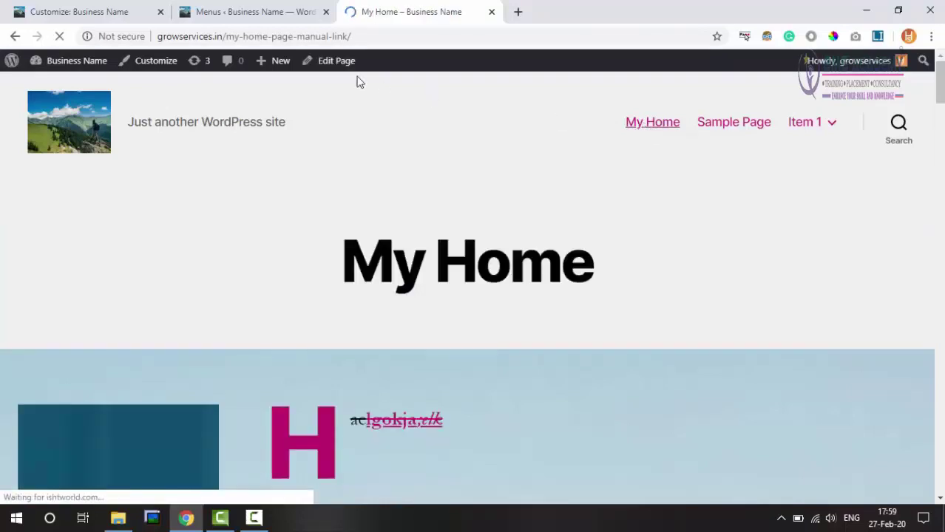
Examine the My Home page's URL slug in the address on the live site.
{"action": "left_click_drag", "start_coordinate": [226, 36], "coordinate": [353, 35]}
{"action": "left_click", "coordinate": [398, 35]}
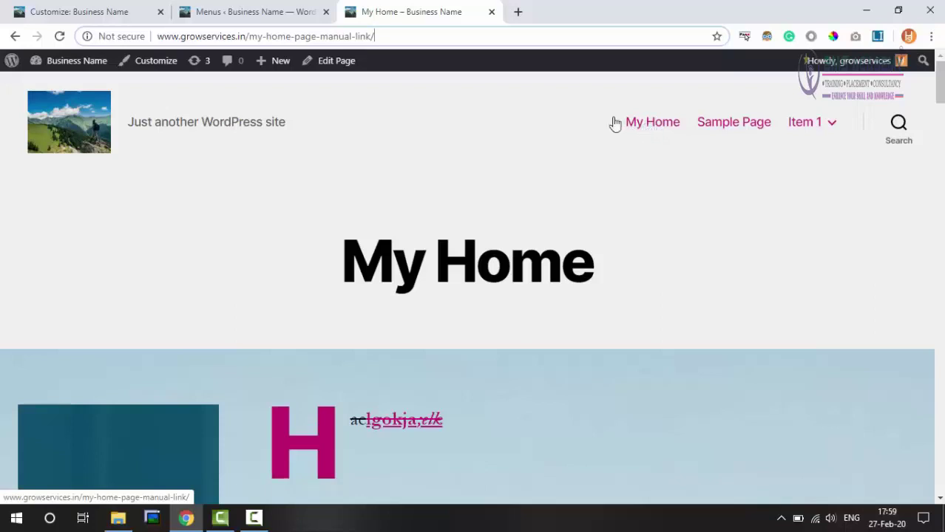
{"action": "left_click_drag", "start_coordinate": [251, 36], "coordinate": [385, 34]}
{"action": "left_click", "coordinate": [385, 34]}
On the admin Menus page, change the My Home item's navigation label to Front Page and save Main Menu.
{"action": "left_click", "coordinate": [252, 7]}
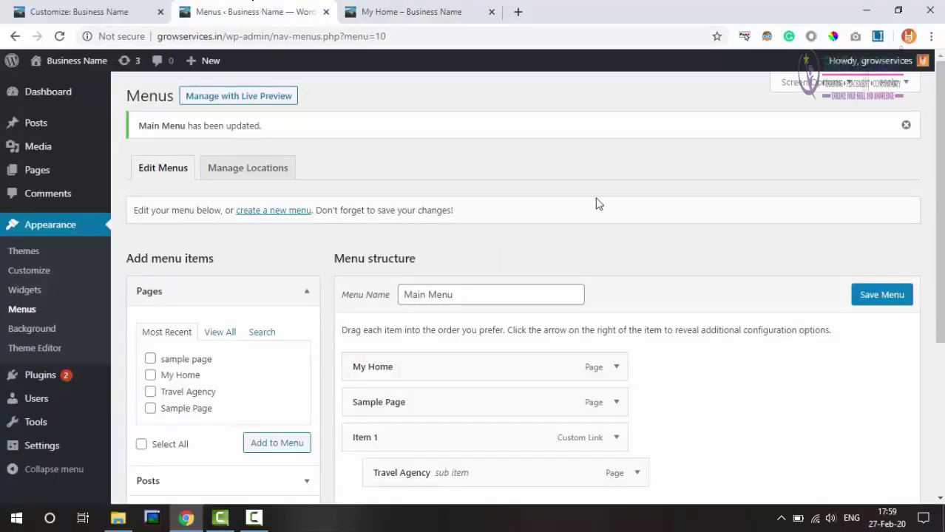
{"action": "scroll", "coordinate": [536, 196], "scroll_direction": "down", "scroll_amount": 3}
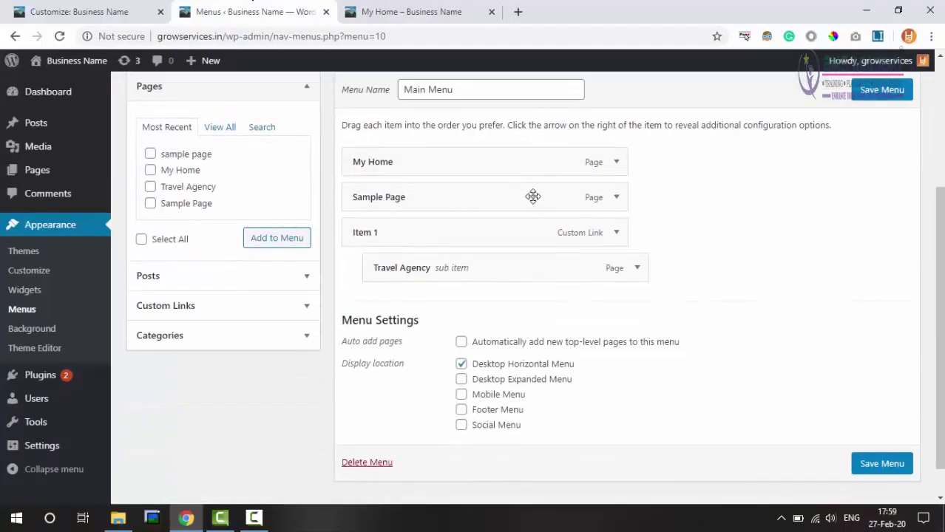
{"action": "left_click", "coordinate": [616, 164]}
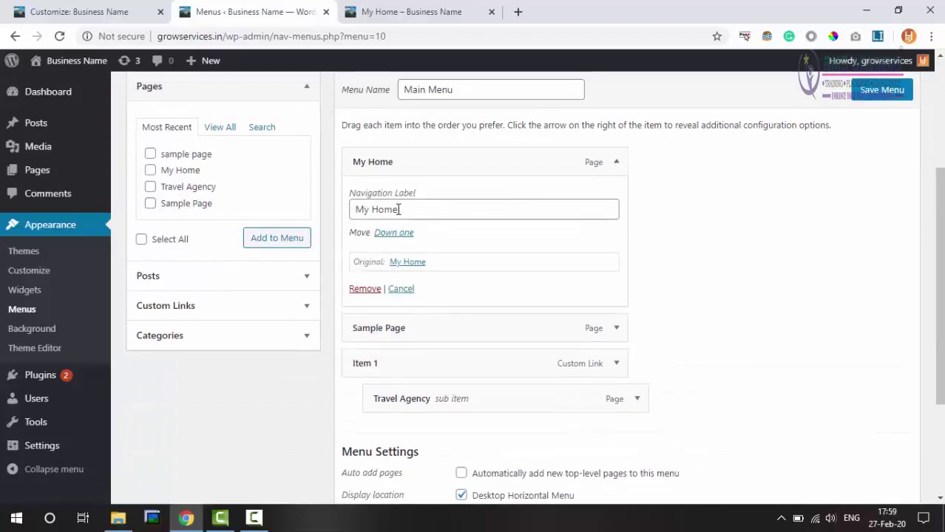
{"action": "left_click_drag", "start_coordinate": [419, 194], "coordinate": [349, 196]}
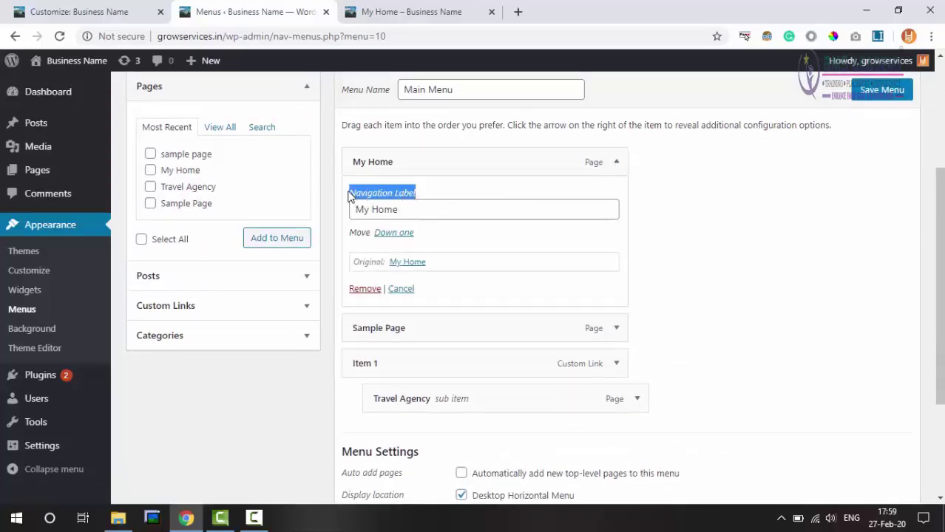
{"action": "double_click", "coordinate": [414, 209]}
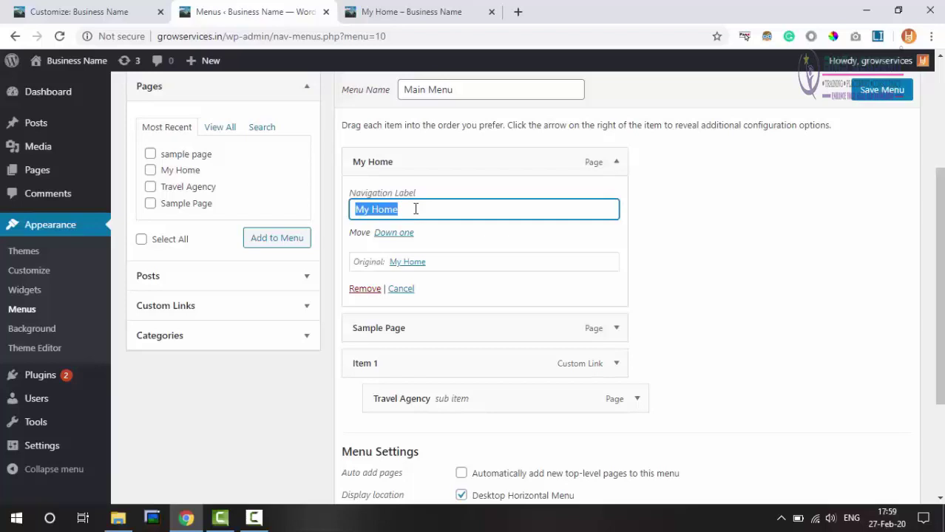
{"action": "type", "text": "Front Page"}
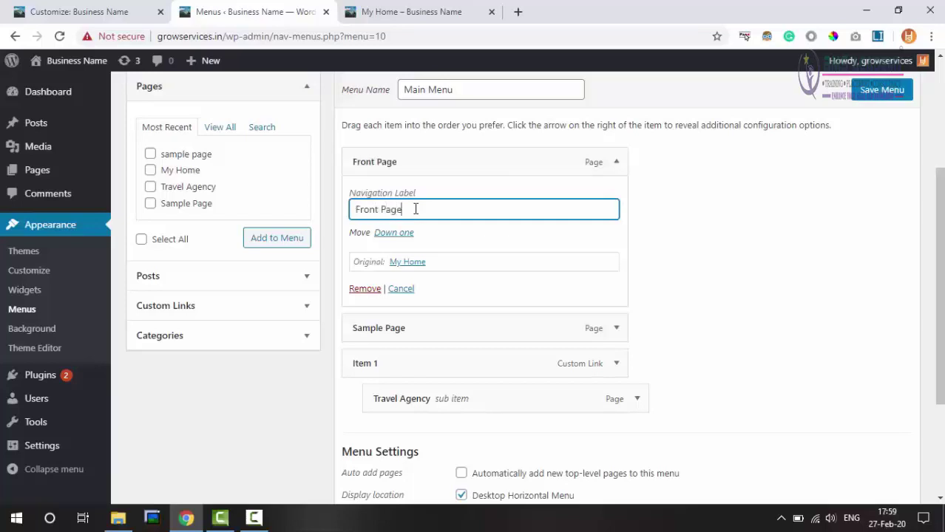
{"action": "key", "text": "Return"}
{"action": "left_click", "coordinate": [879, 293]}
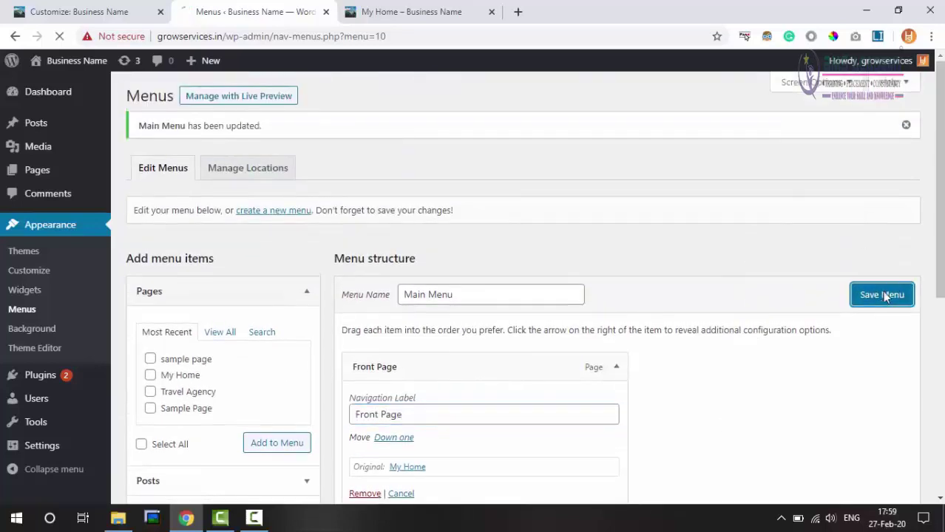
Reload the live My Home page and check the renamed header item and the page's URL slug.
{"action": "left_click", "coordinate": [436, 9]}
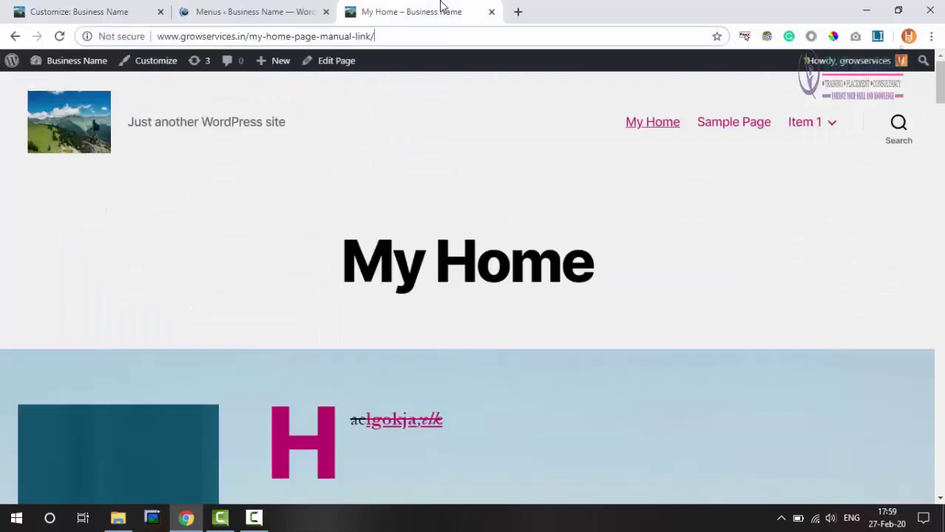
{"action": "left_click", "coordinate": [60, 35]}
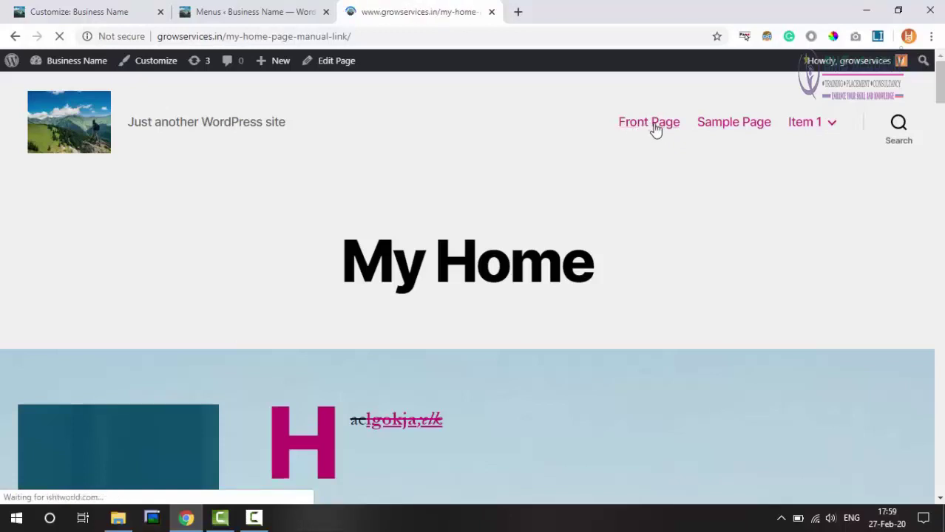
{"action": "left_click_drag", "start_coordinate": [226, 36], "coordinate": [405, 37]}
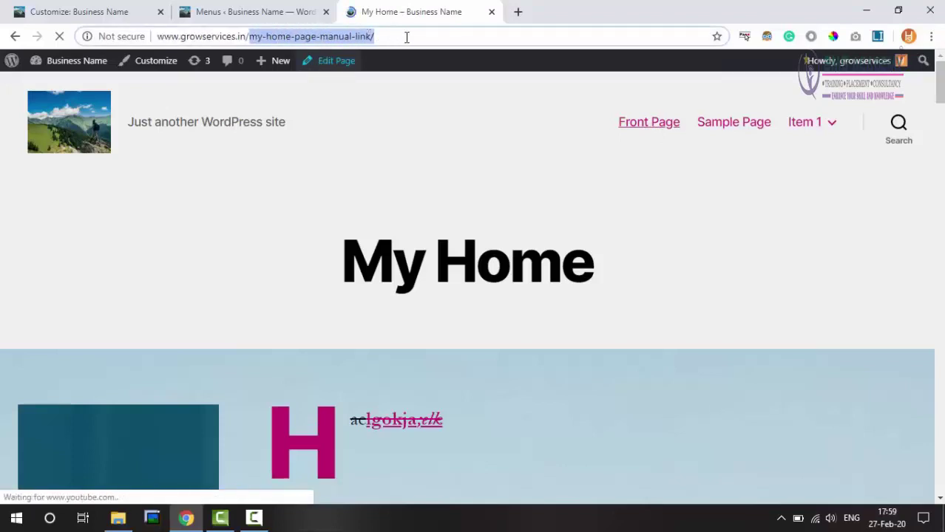
{"action": "left_click", "coordinate": [499, 103]}
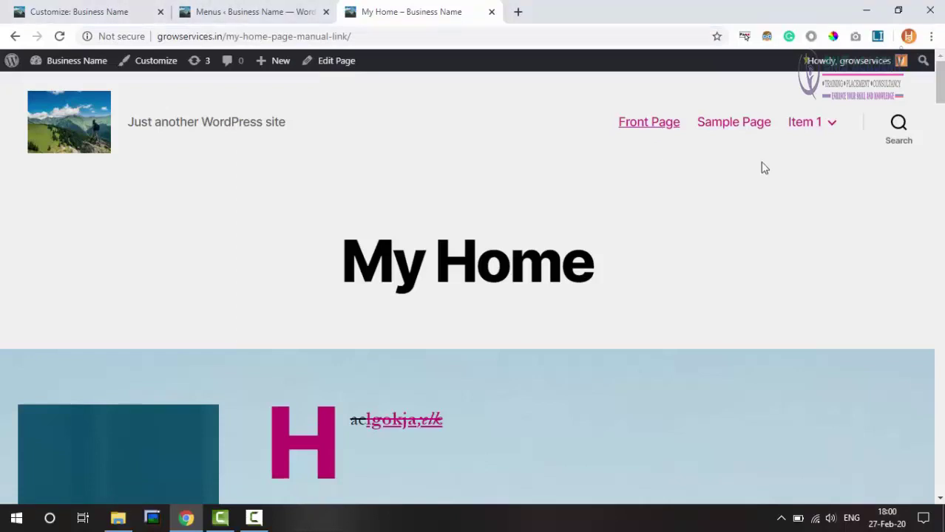
{"action": "mouse_move", "coordinate": [786, 148]}
Assign Main Menu to the Footer Menu and Social Menu display locations as well, and save it.
{"action": "left_click", "coordinate": [258, 11]}
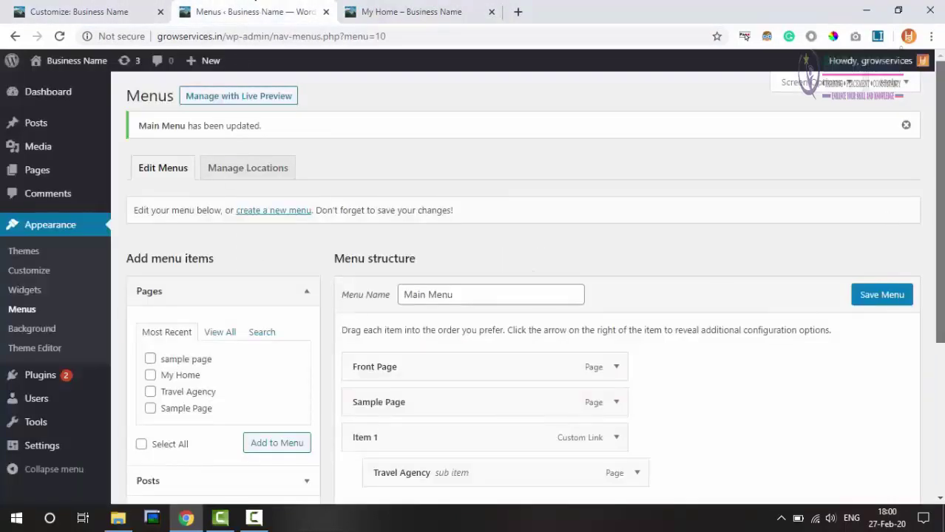
{"action": "scroll", "coordinate": [621, 325], "scroll_direction": "down", "scroll_amount": 3}
{"action": "left_click", "coordinate": [462, 327]}
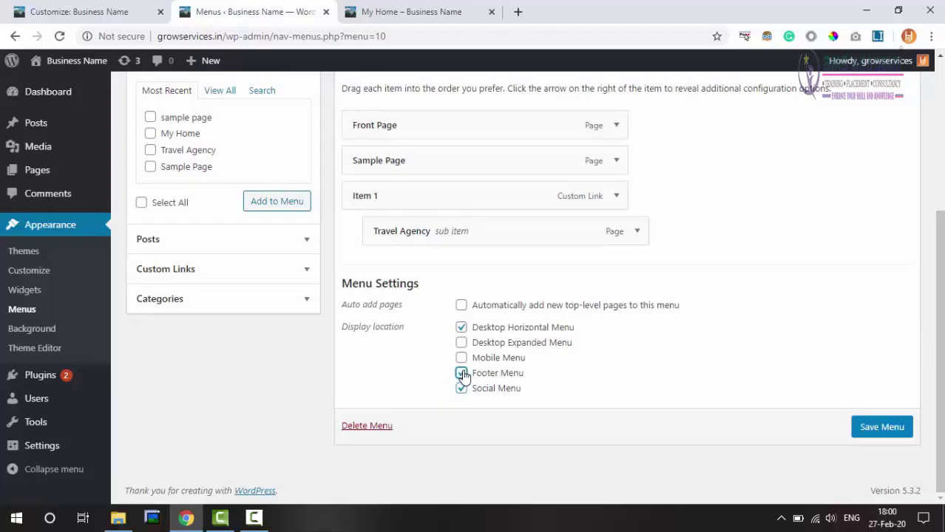
{"action": "scroll", "coordinate": [681, 339], "scroll_direction": "up", "scroll_amount": 3}
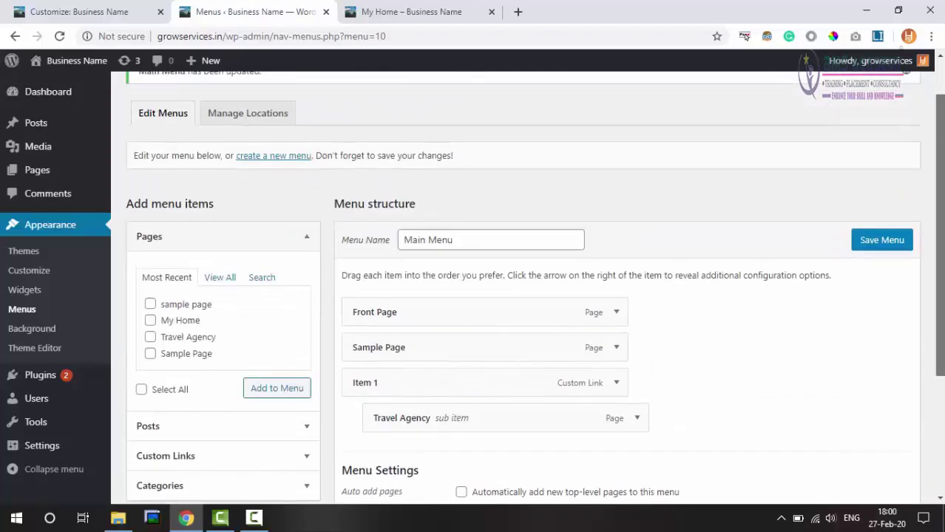
{"action": "left_click", "coordinate": [881, 244]}
Reload the live site and inspect the footer's navigation links and social icons.
{"action": "left_click", "coordinate": [395, 11]}
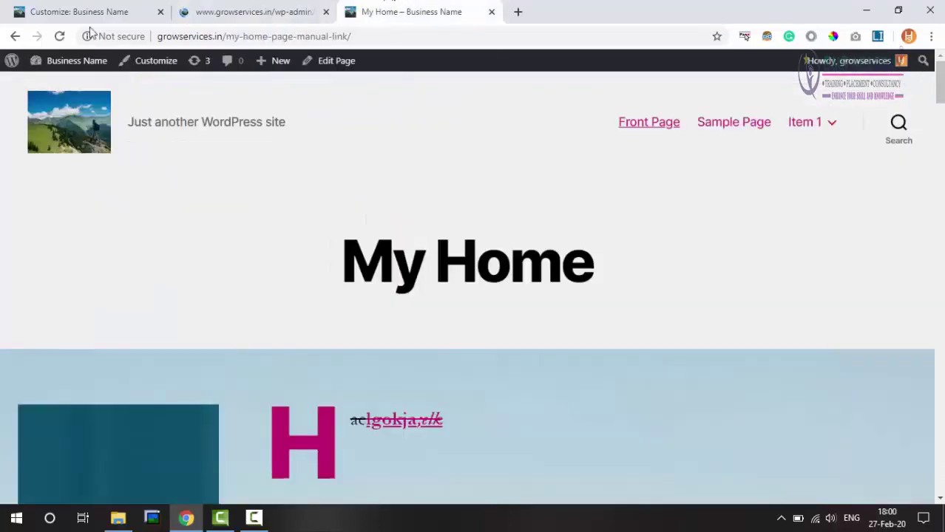
{"action": "left_click", "coordinate": [62, 38]}
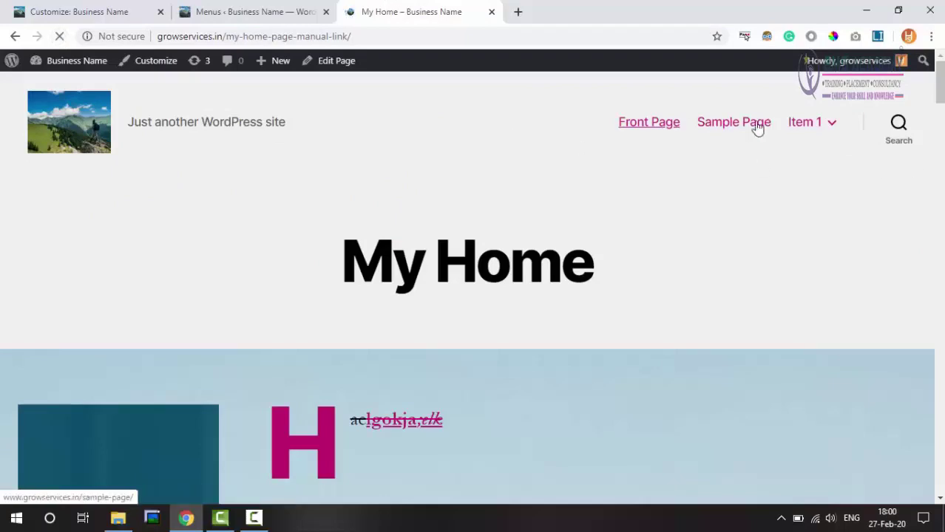
{"action": "scroll", "coordinate": [473, 288], "scroll_direction": "down", "scroll_amount": 20}
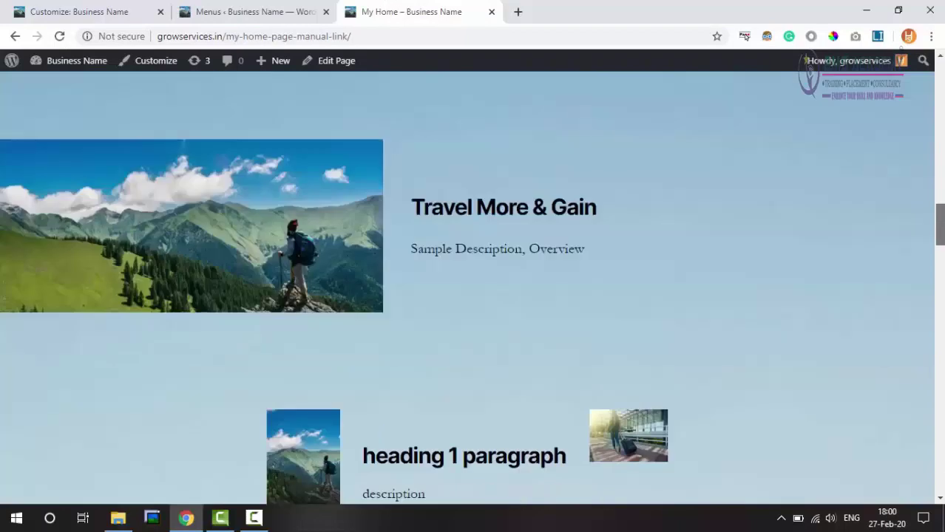
{"action": "scroll", "coordinate": [411, 295], "scroll_direction": "down", "scroll_amount": 10}
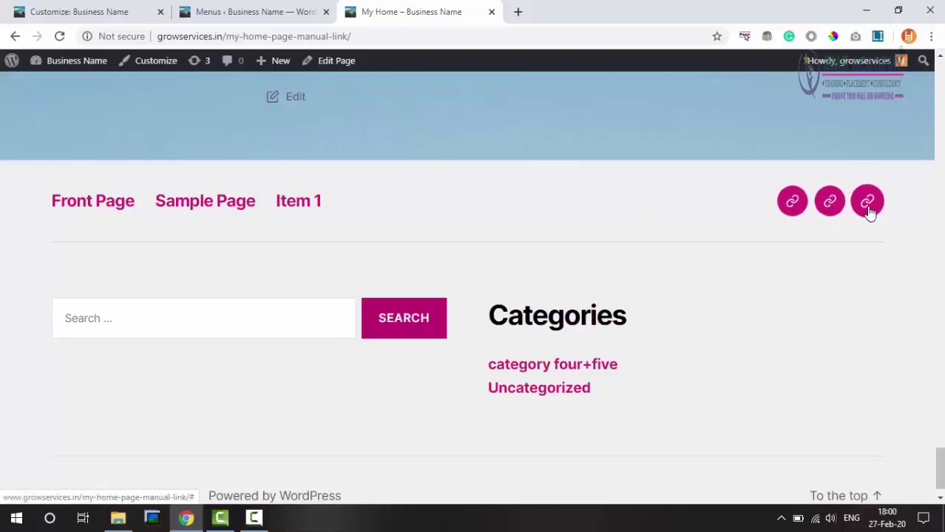
Return to the admin Menus page and create a new menu named Social Media Links.
{"action": "left_click", "coordinate": [230, 10]}
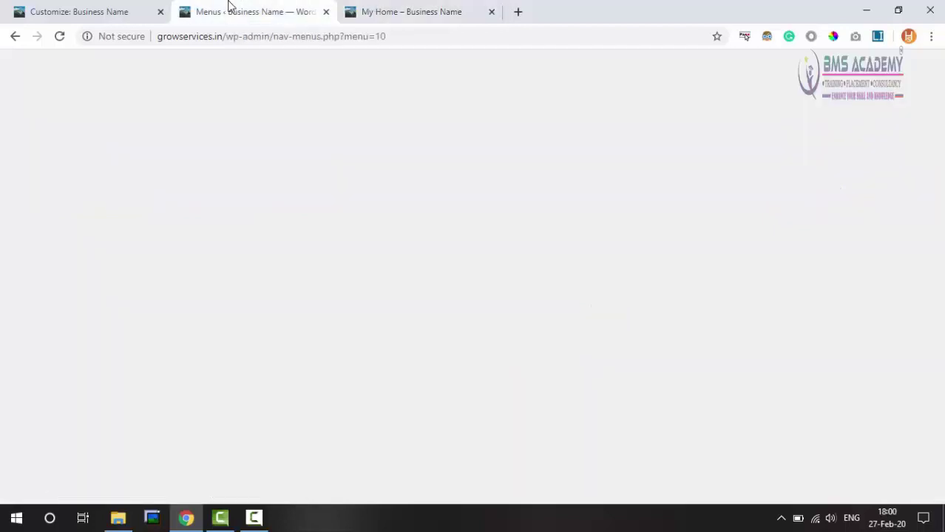
{"action": "scroll", "coordinate": [665, 193], "scroll_direction": "down", "scroll_amount": 1}
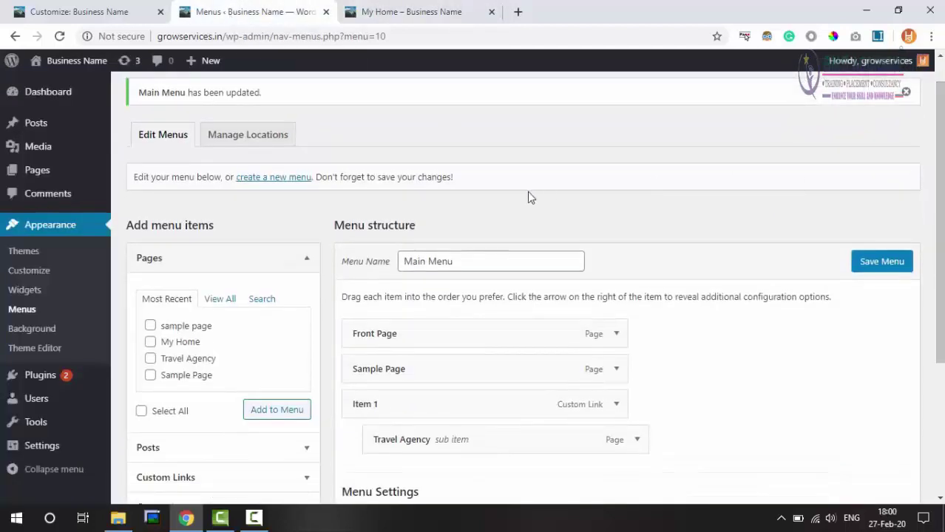
{"action": "left_click", "coordinate": [243, 185]}
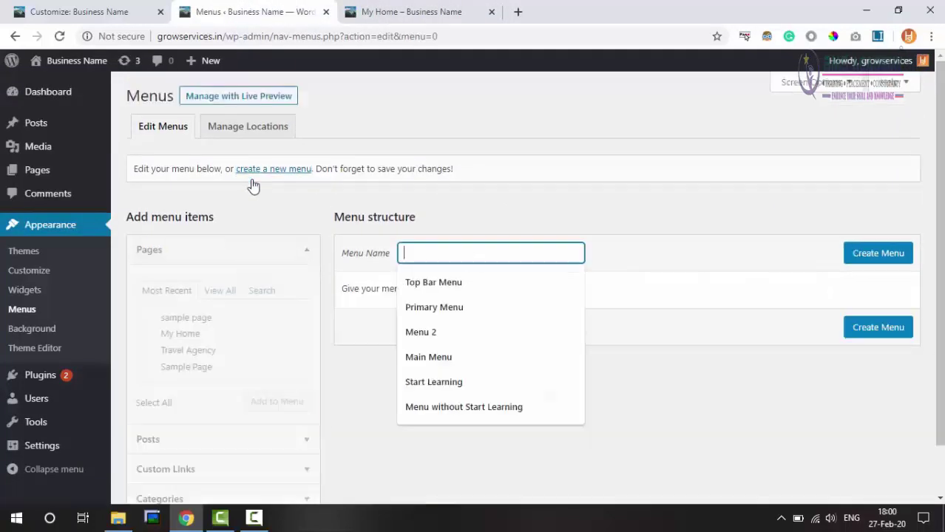
{"action": "type", "text": "Social Media"}
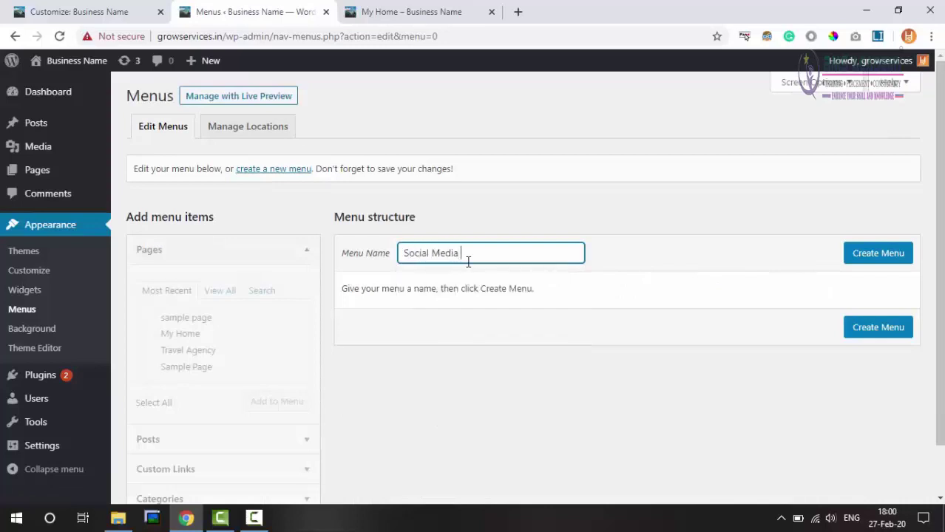
{"action": "type", "text": " Links"}
{"action": "left_click", "coordinate": [870, 257]}
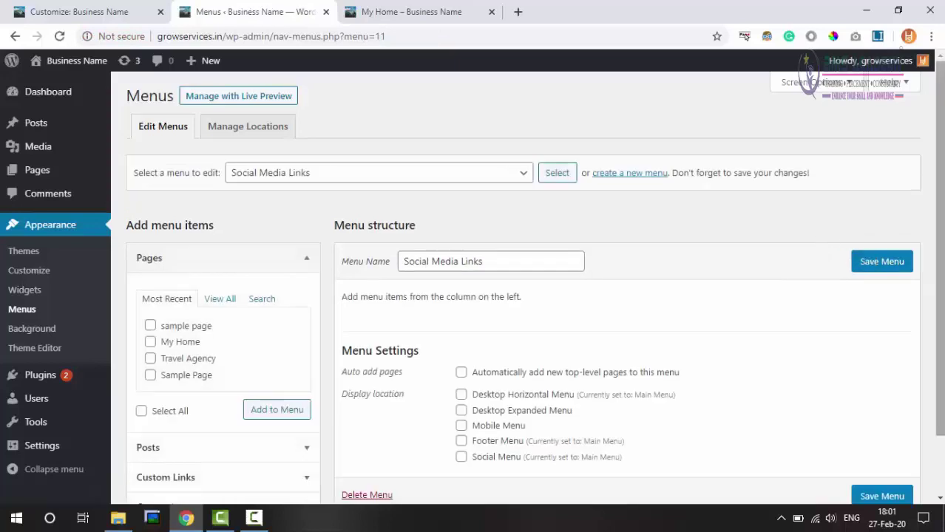
{"action": "scroll", "coordinate": [447, 250], "scroll_direction": "down", "scroll_amount": 1}
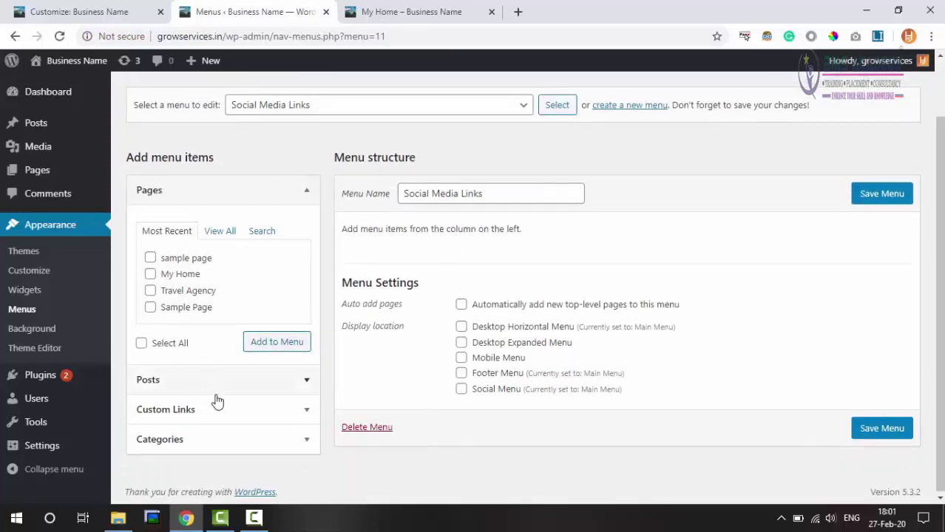
{"action": "left_click", "coordinate": [264, 411]}
{"action": "left_click", "coordinate": [240, 292]}
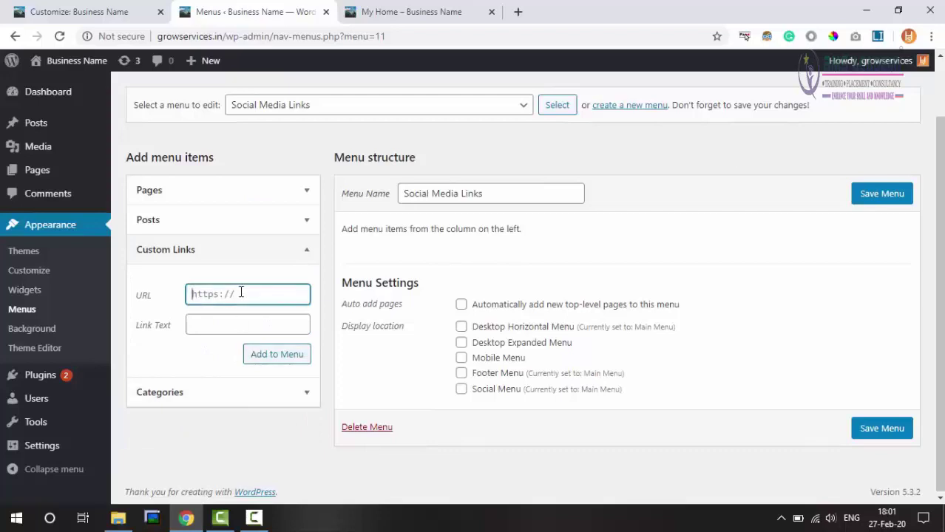
{"action": "type", "text": "www.facebook.com"}
{"action": "key", "text": "Tab"}
{"action": "type", "text": "facebook"}
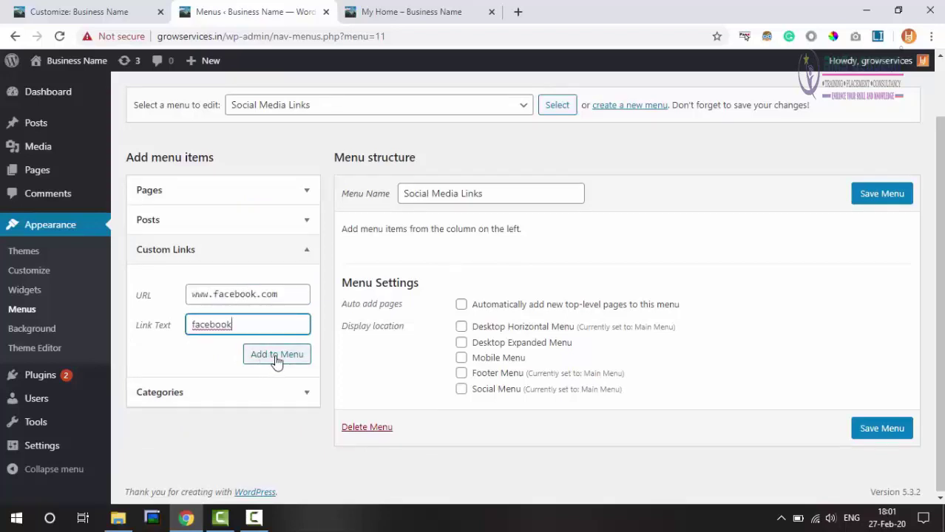
{"action": "left_click_drag", "start_coordinate": [294, 297], "coordinate": [179, 301]}
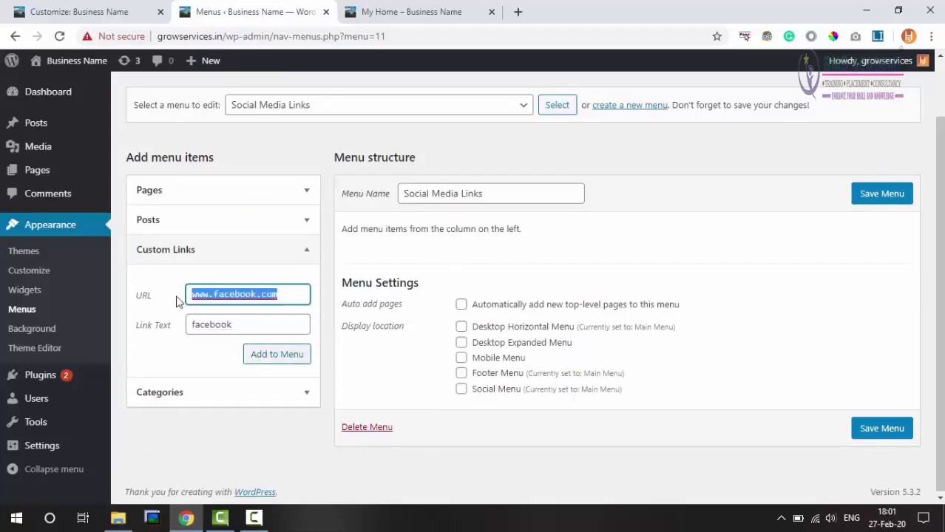
{"action": "left_click_drag", "start_coordinate": [257, 325], "coordinate": [159, 331]}
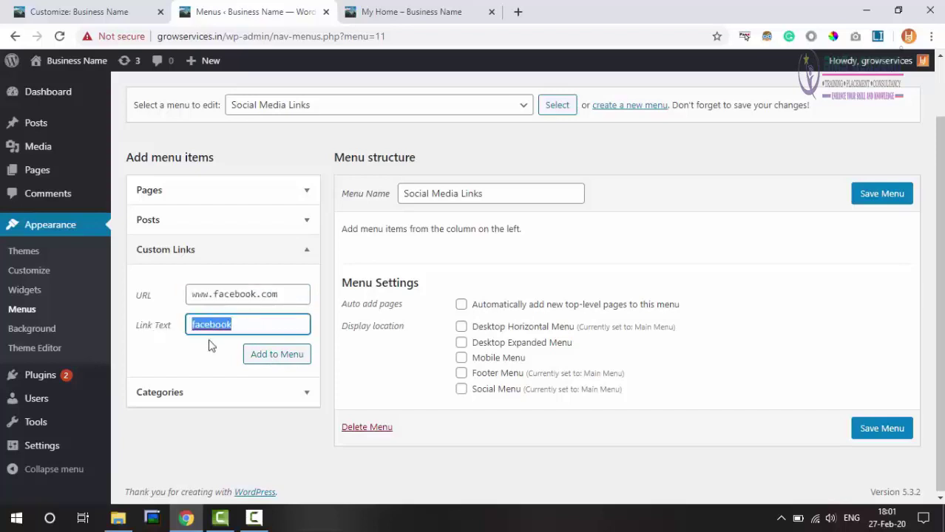
{"action": "left_click", "coordinate": [275, 354]}
{"action": "left_click", "coordinate": [231, 295]}
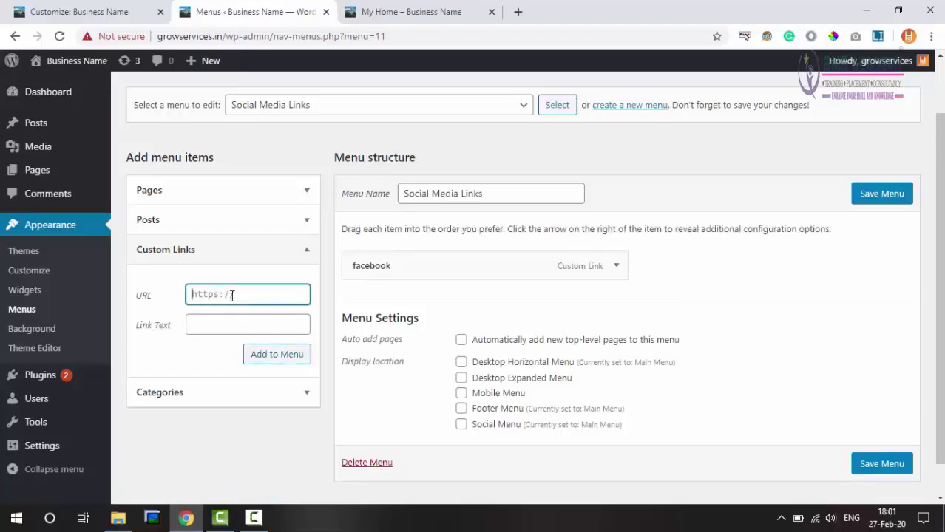
{"action": "type", "text": "www.instagram.com"}
{"action": "key", "text": "Tab"}
{"action": "type", "text": "instagram"}
{"action": "left_click", "coordinate": [280, 354]}
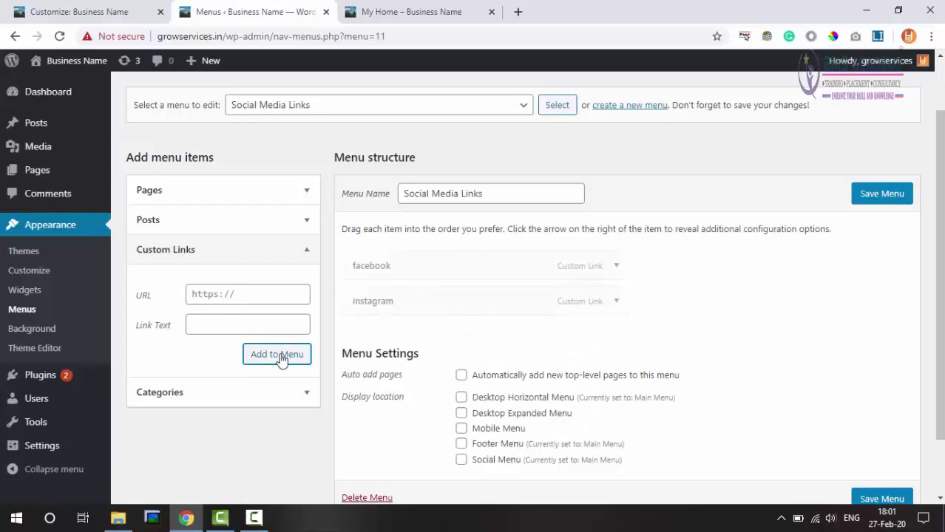
{"action": "left_click", "coordinate": [247, 283]}
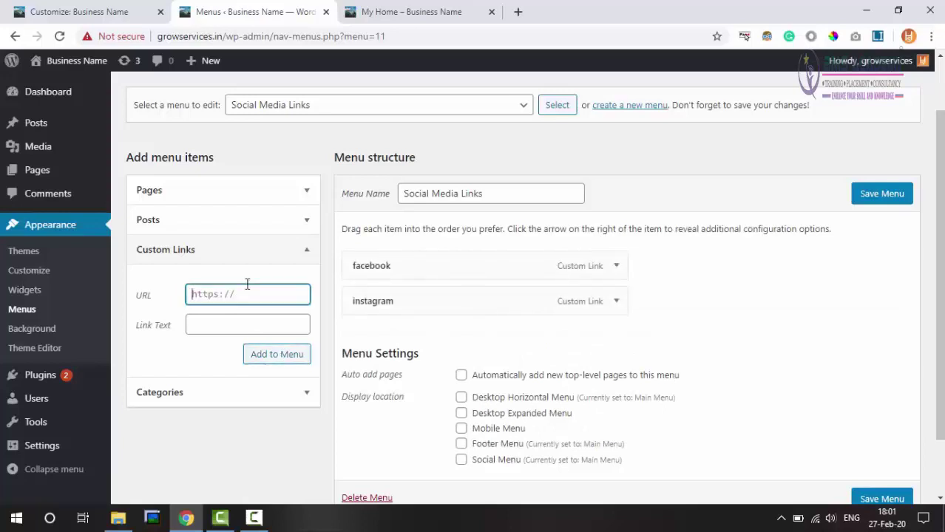
{"action": "type", "text": "www.youtube.com"}
{"action": "key", "text": "Tab"}
{"action": "type", "text": "youtube"}
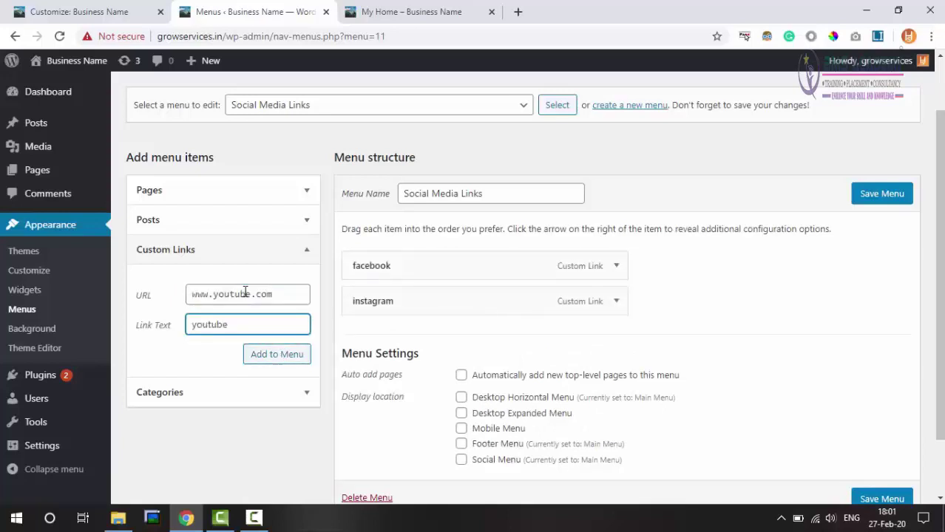
{"action": "left_click", "coordinate": [276, 354]}
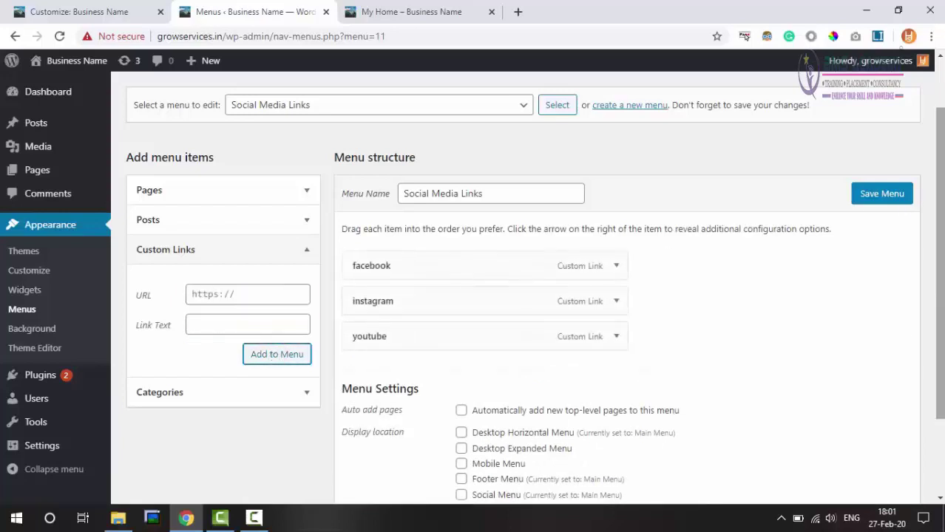
{"action": "scroll", "coordinate": [672, 345], "scroll_direction": "down", "scroll_amount": 2}
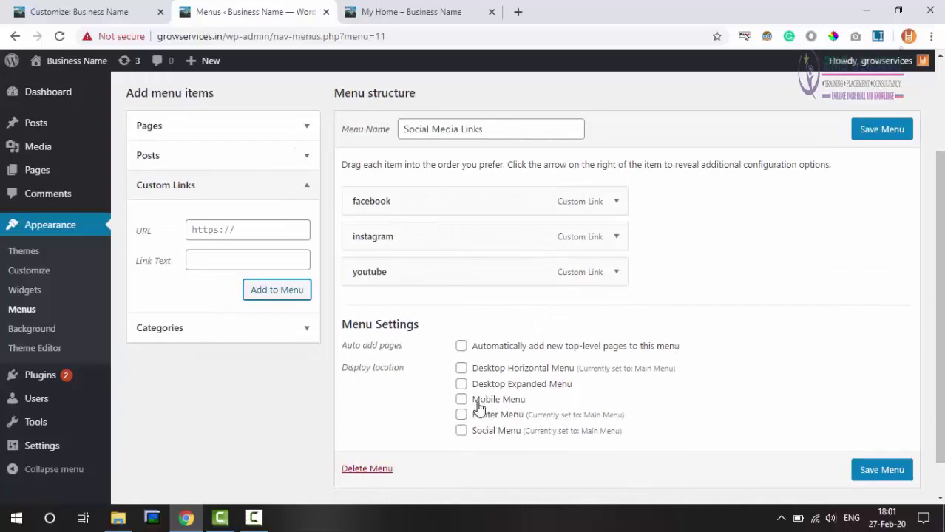
Assign the Social Media Links menu to the Social Menu display location and save the menu.
{"action": "left_click", "coordinate": [462, 431]}
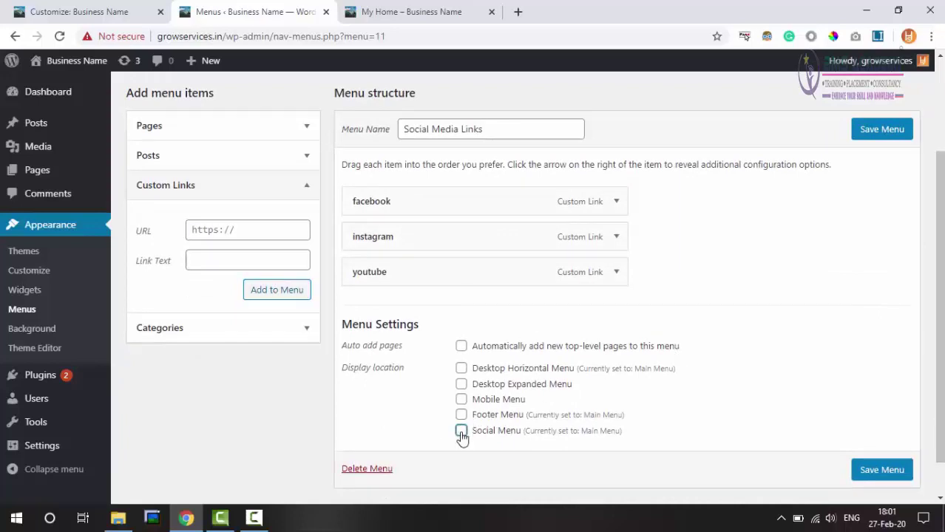
{"action": "left_click", "coordinate": [880, 133]}
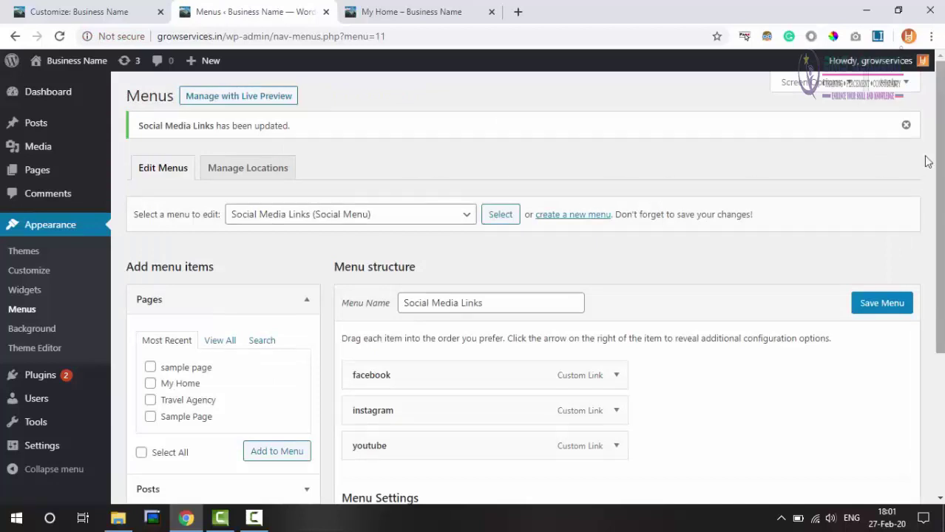
Open Main Menu for editing and check which display locations it is assigned to.
{"action": "left_click", "coordinate": [357, 215]}
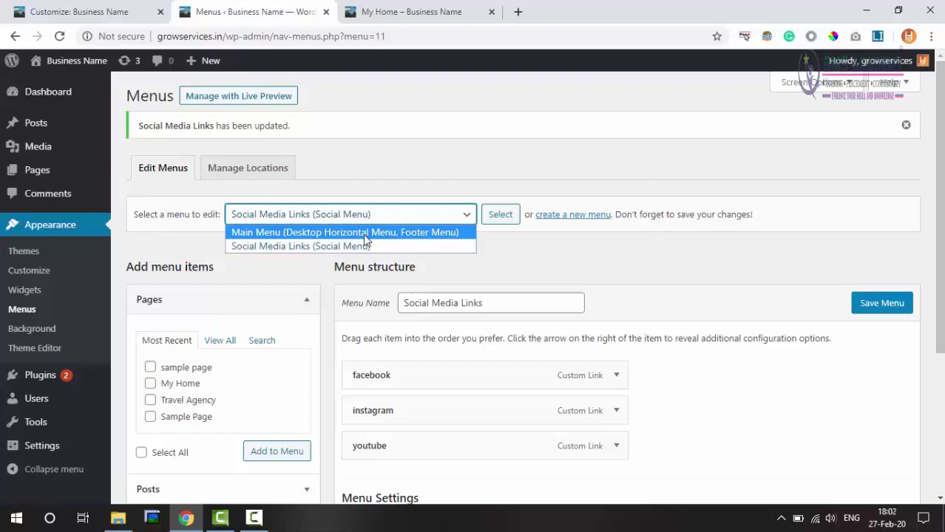
{"action": "left_click", "coordinate": [346, 233]}
{"action": "left_click", "coordinate": [497, 217]}
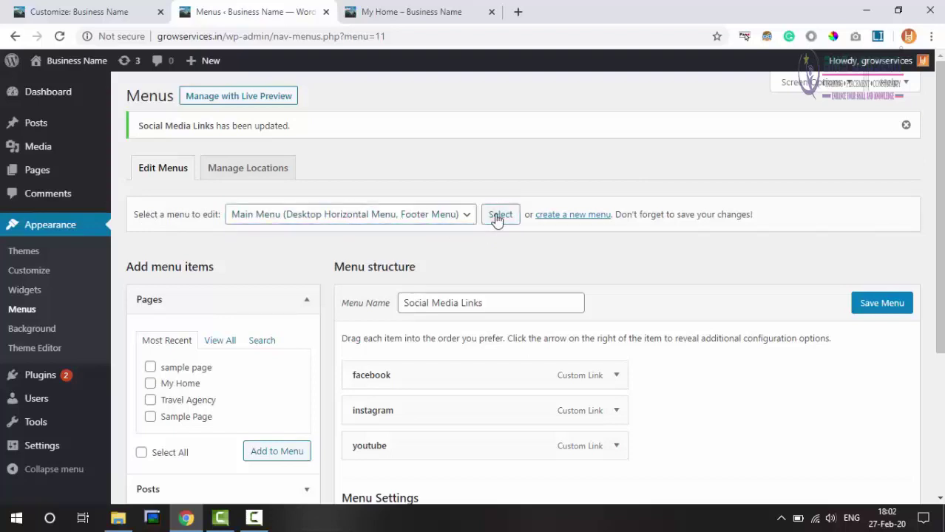
{"action": "left_click_drag", "start_coordinate": [942, 210], "coordinate": [941, 345]}
{"action": "left_click", "coordinate": [462, 373]}
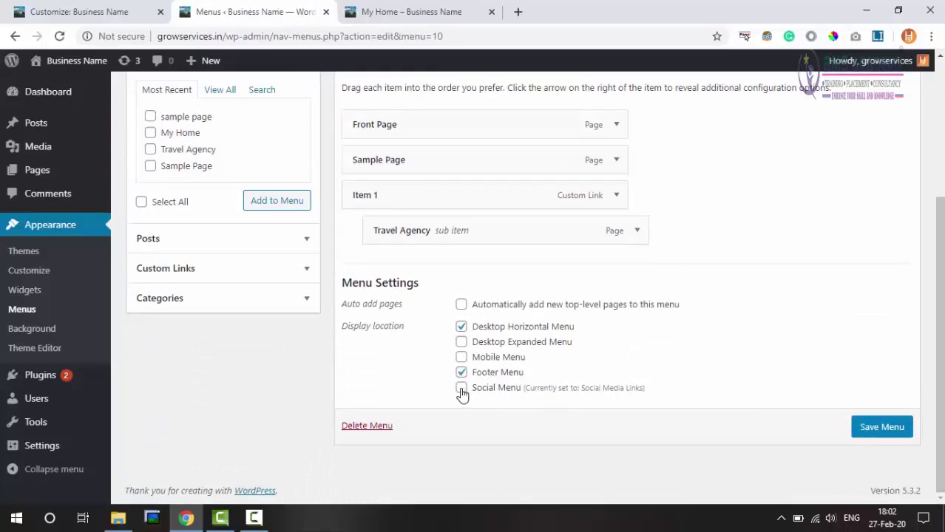
{"action": "left_click_drag", "start_coordinate": [941, 344], "coordinate": [941, 224]}
Open the Social Media Links menu for editing and check its display location and the list of existing menus.
{"action": "left_click", "coordinate": [294, 148]}
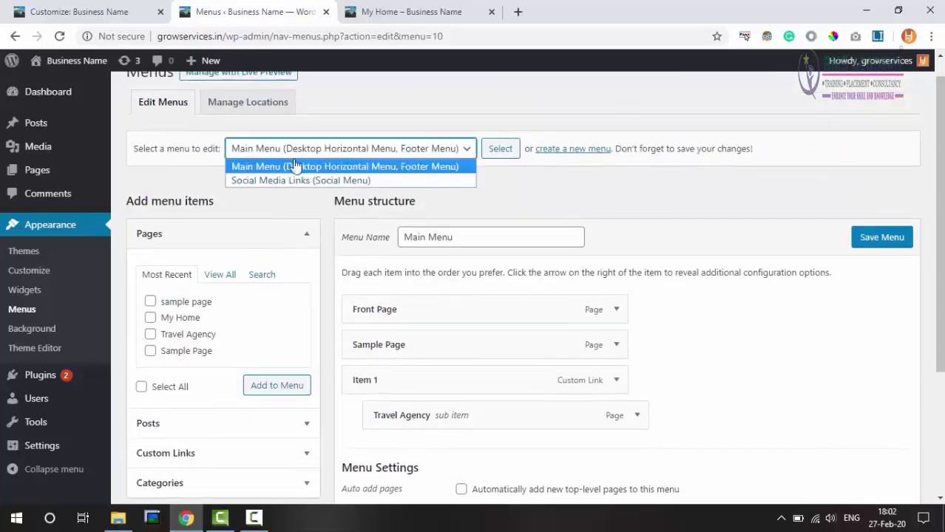
{"action": "left_click", "coordinate": [290, 184]}
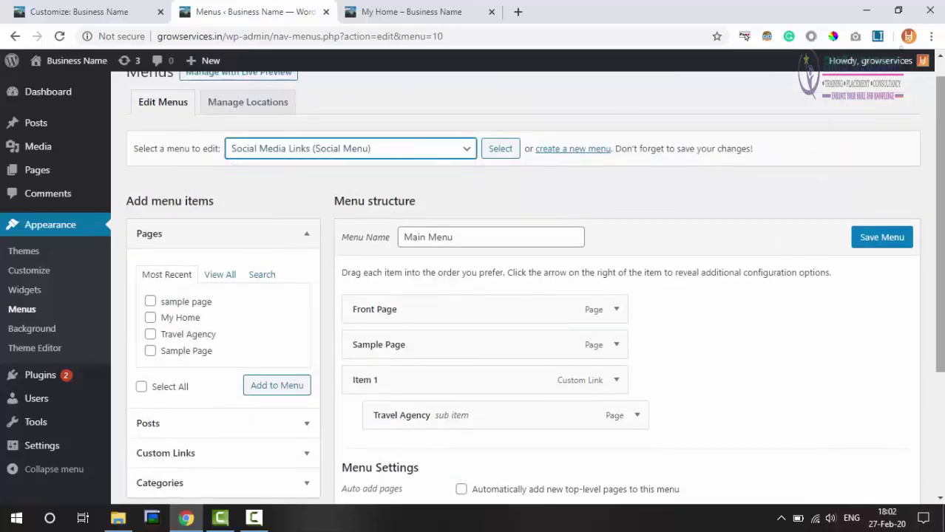
{"action": "left_click", "coordinate": [499, 150]}
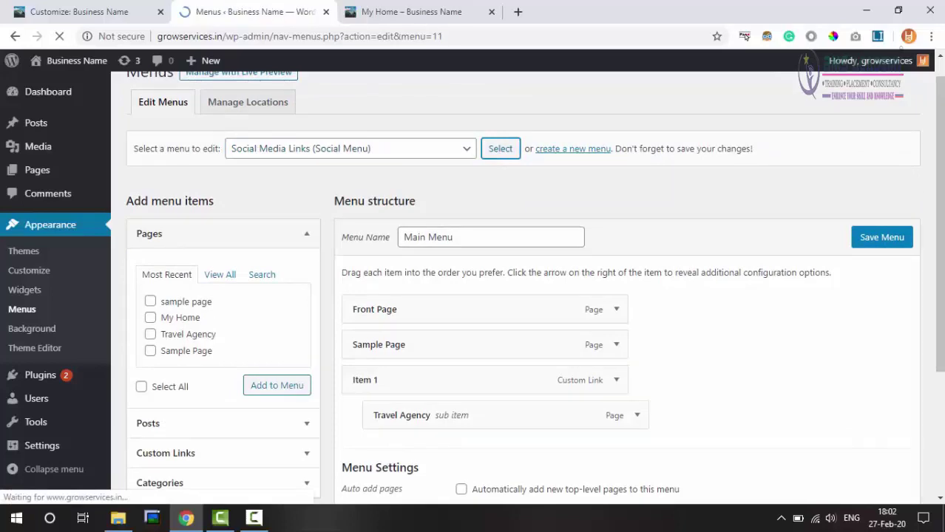
{"action": "scroll", "coordinate": [596, 349], "scroll_direction": "down", "scroll_amount": 2}
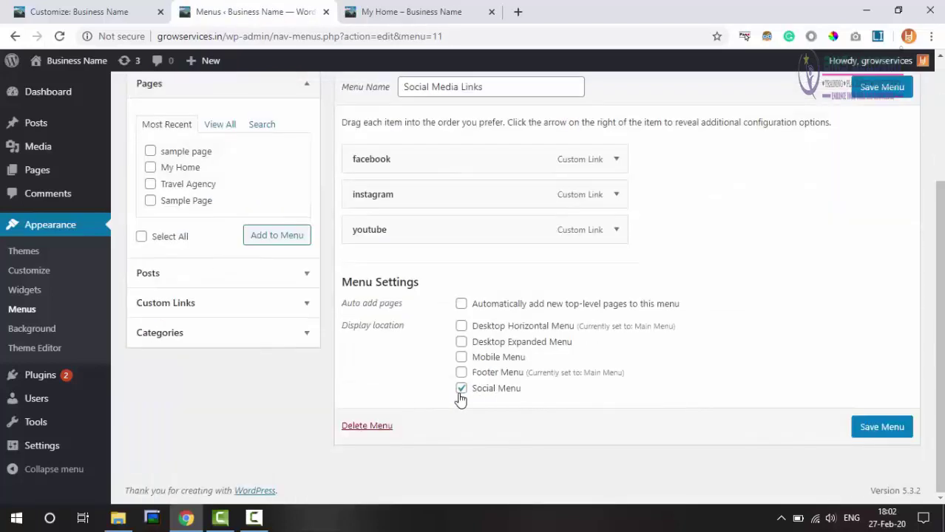
{"action": "left_click_drag", "start_coordinate": [941, 347], "coordinate": [941, 228]}
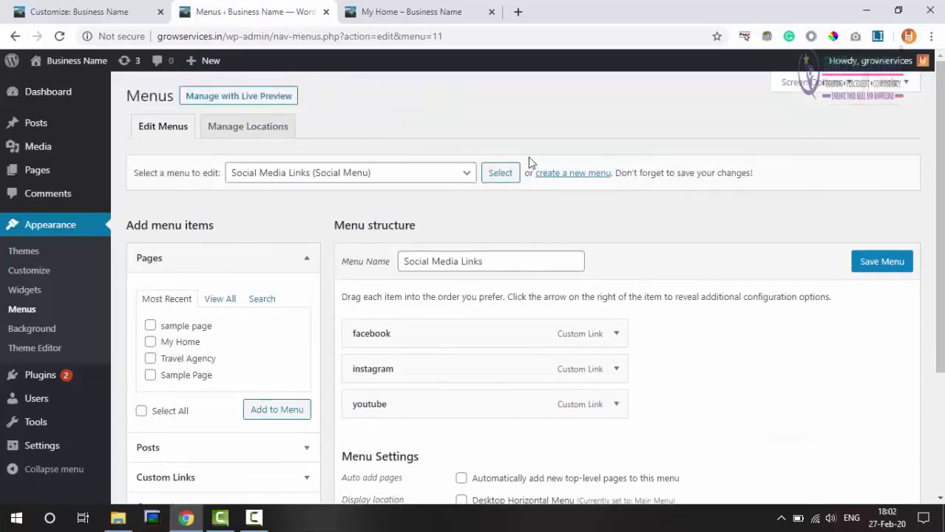
{"action": "left_click", "coordinate": [412, 172]}
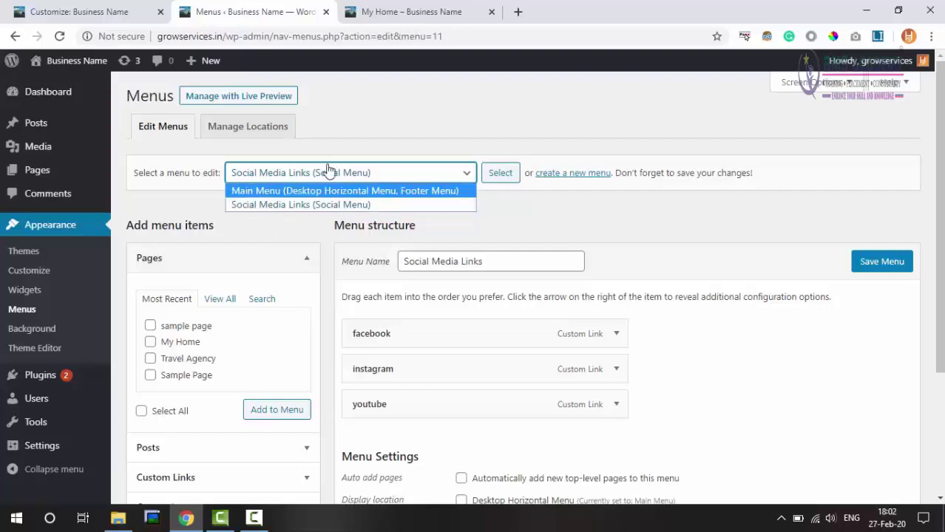
Reload the live My Home page and examine the footer menu, the social links and the page above them.
{"action": "left_click", "coordinate": [414, 12]}
{"action": "left_click", "coordinate": [414, 11]}
{"action": "left_click", "coordinate": [59, 36]}
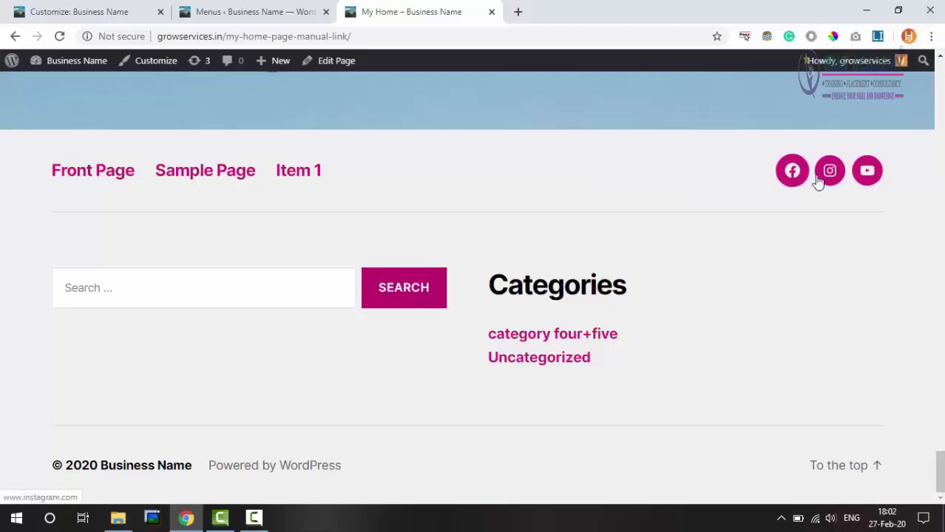
{"action": "scroll", "coordinate": [704, 193], "scroll_direction": "up", "scroll_amount": 1}
{"action": "scroll", "coordinate": [701, 186], "scroll_direction": "up", "scroll_amount": 20}
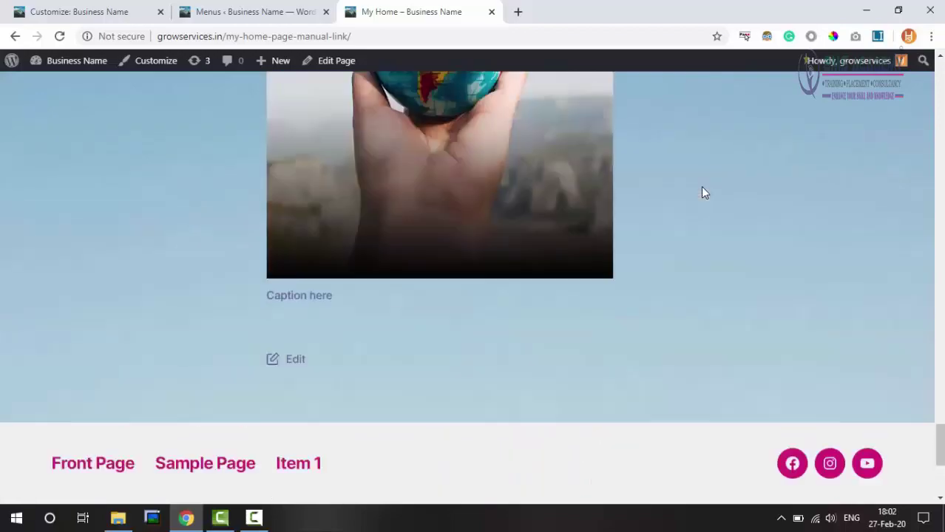
{"action": "scroll", "coordinate": [700, 191], "scroll_direction": "up", "scroll_amount": 10}
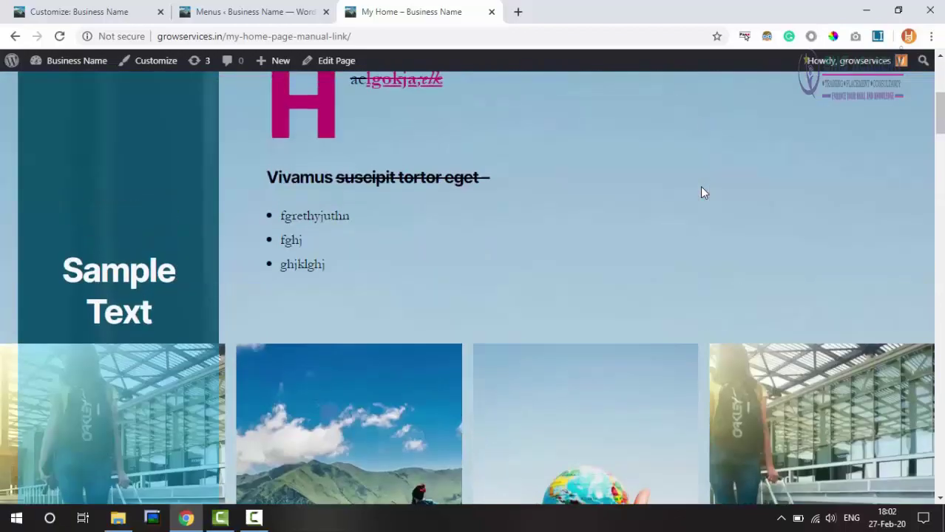